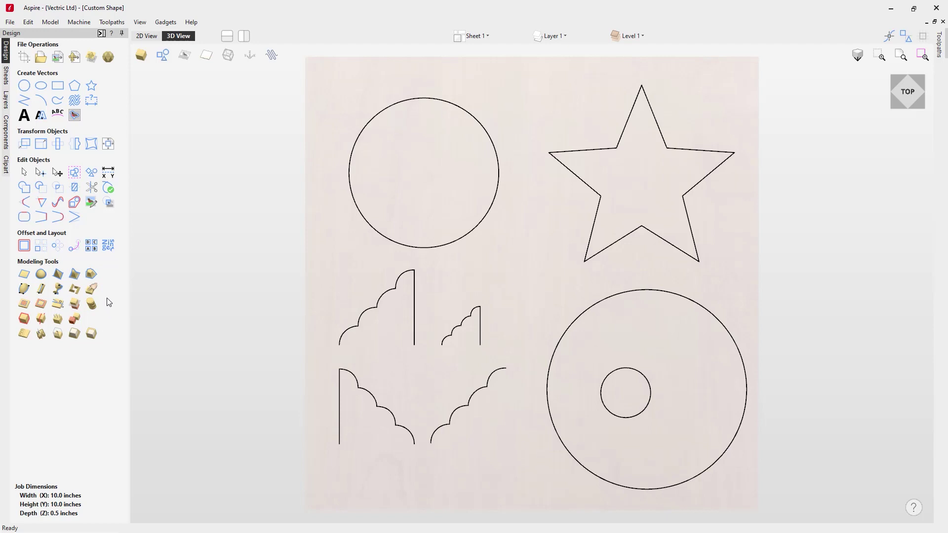
Create a custom 3D shape from the circle above the profiles using the large rising scalloped profile, and remove it after inspecting it
left_click(93, 276)
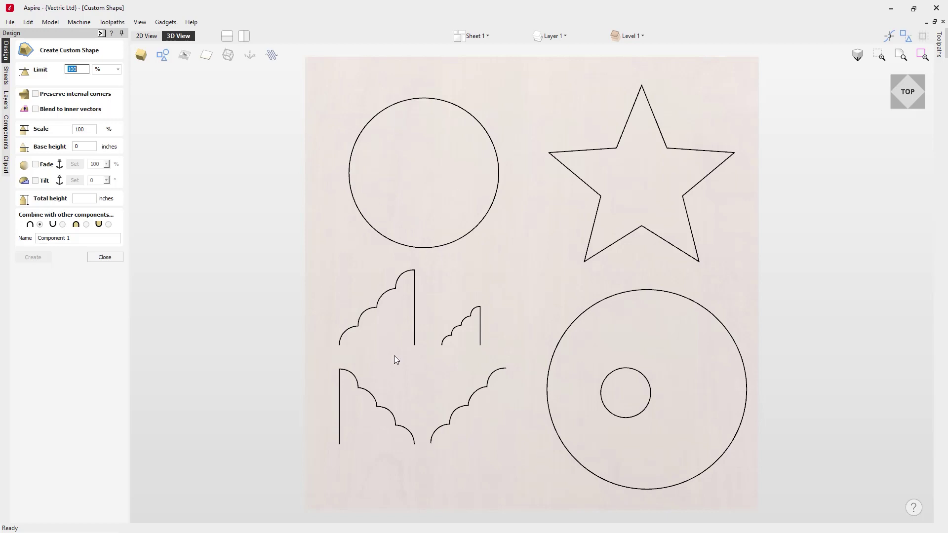
left_click(426, 249)
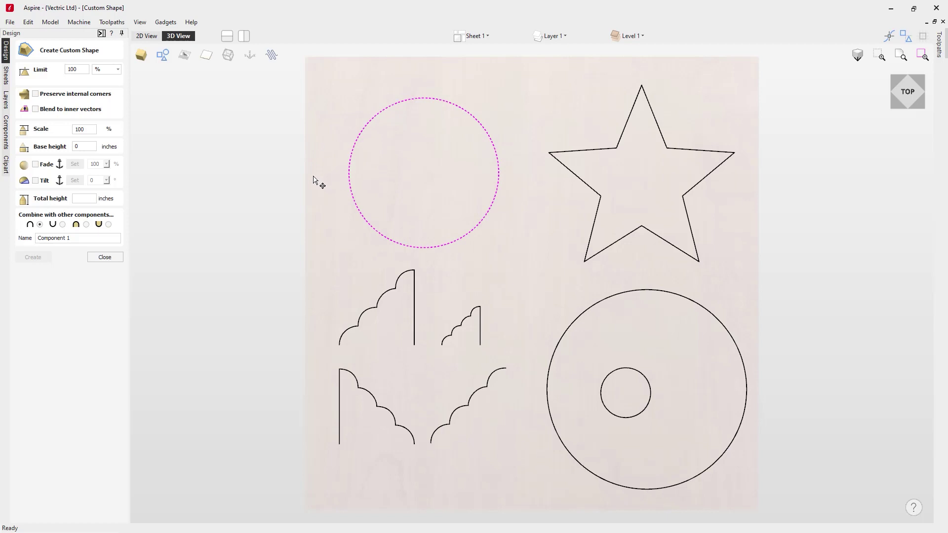
left_click(415, 307, "shift")
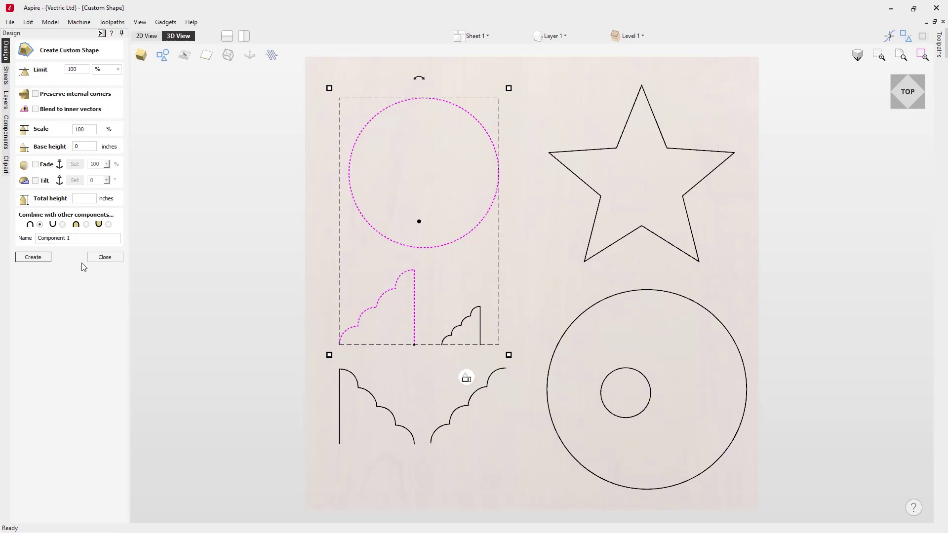
left_click(33, 257)
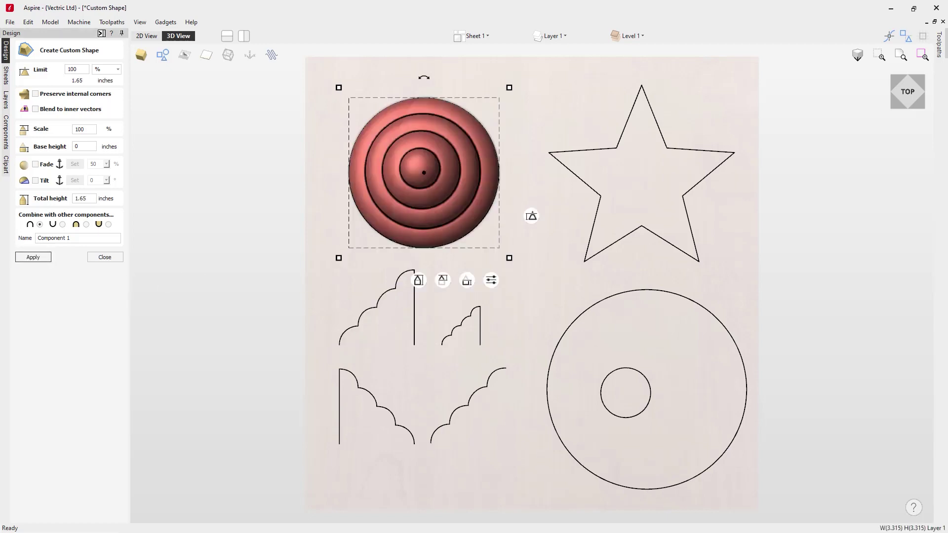
left_click_drag(510, 474, 494, 398)
left_click_drag(547, 282, 387, 351)
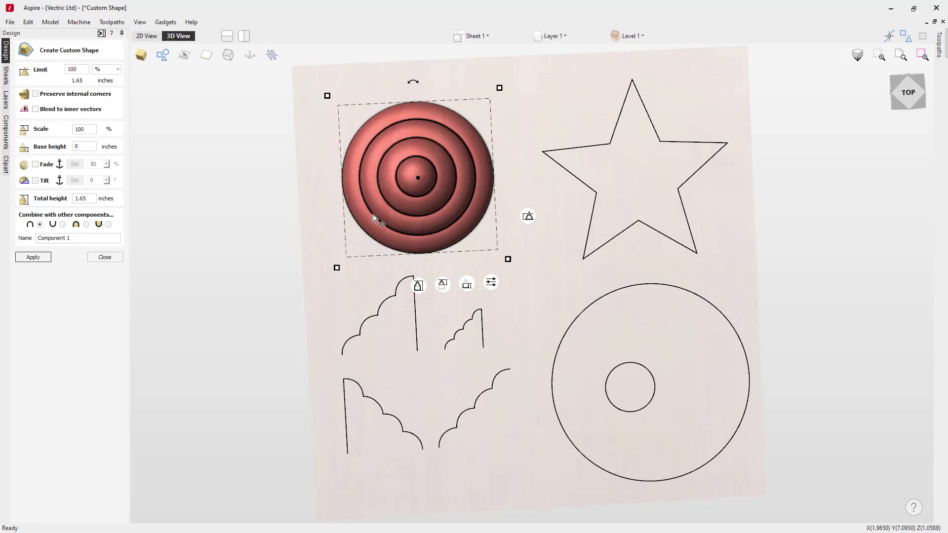
left_click_drag(451, 392, 443, 154)
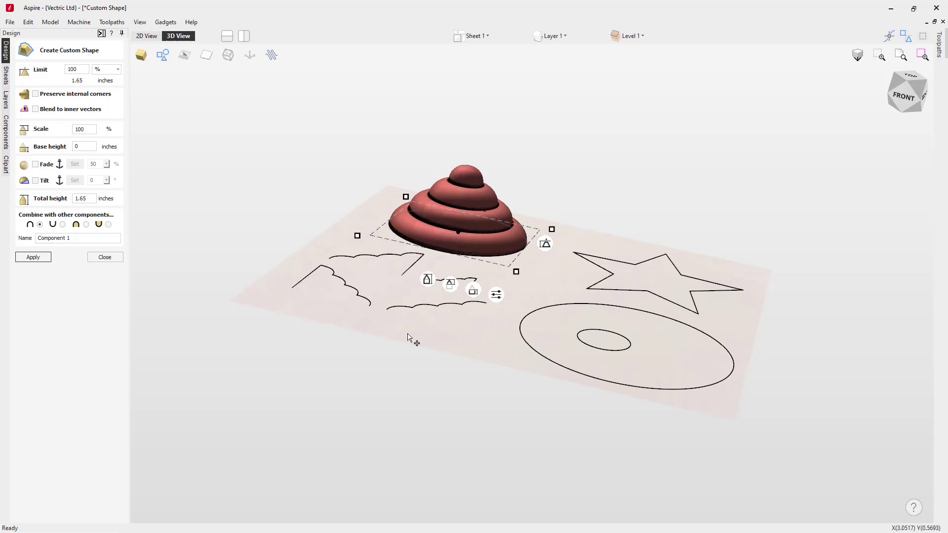
key("1")
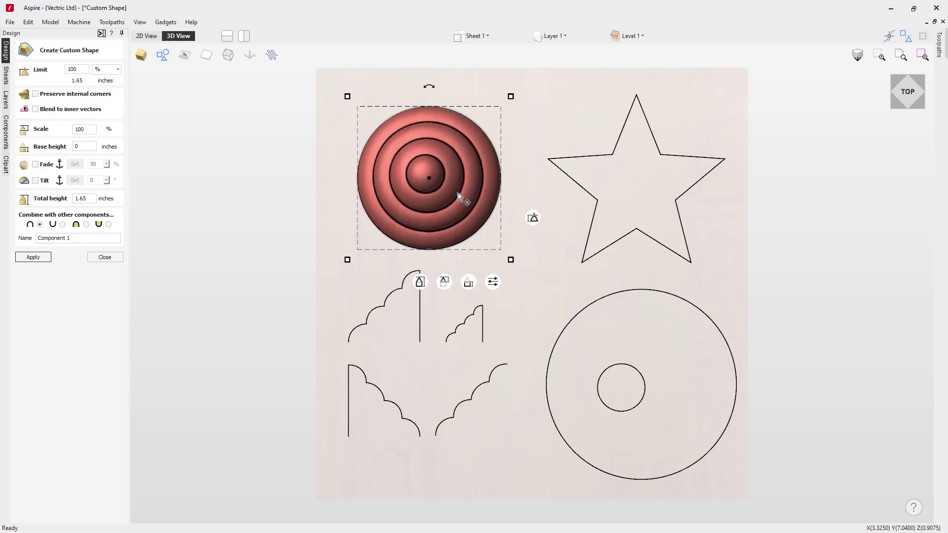
key("Return")
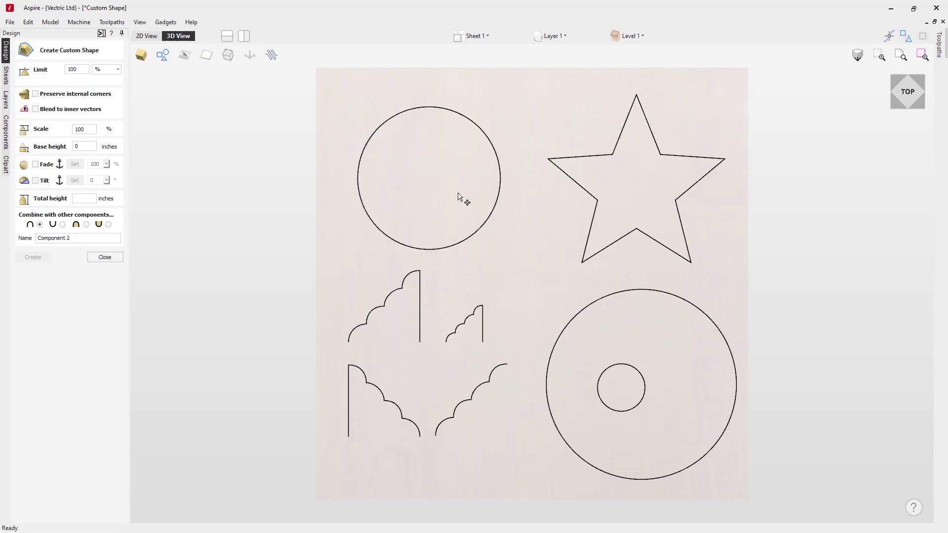
Create a custom shape from the same circle using the small rising scalloped profile, and remove it after inspecting it
left_click(455, 246)
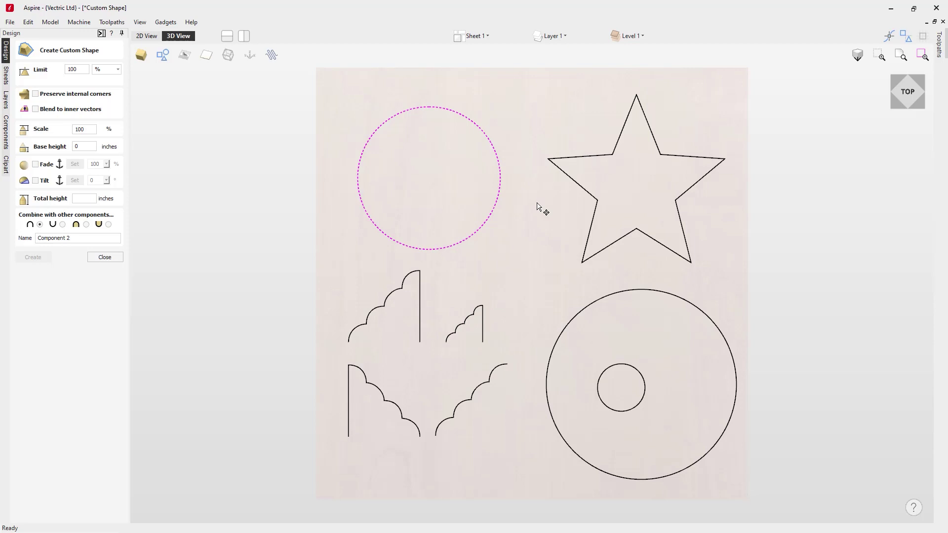
left_click(477, 312, "shift")
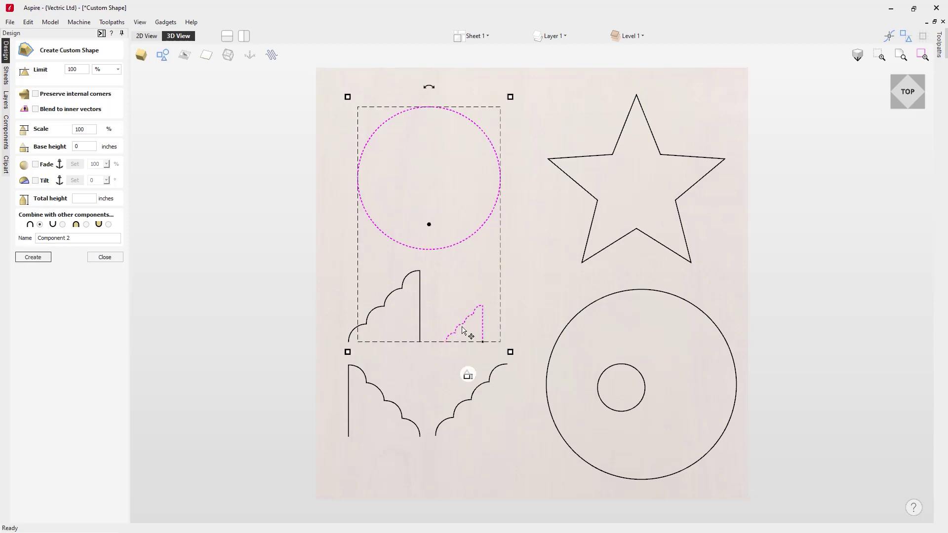
left_click(35, 259)
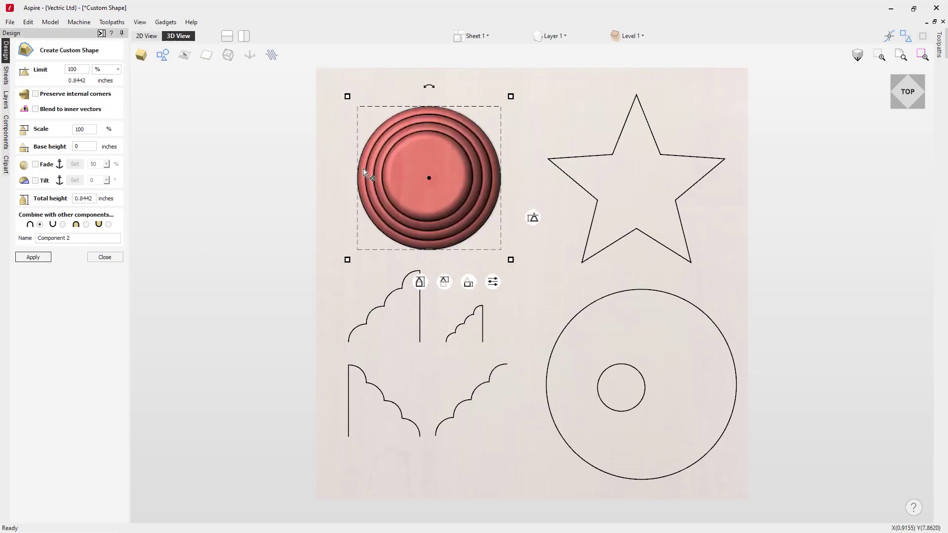
left_click_drag(534, 366, 615, 240)
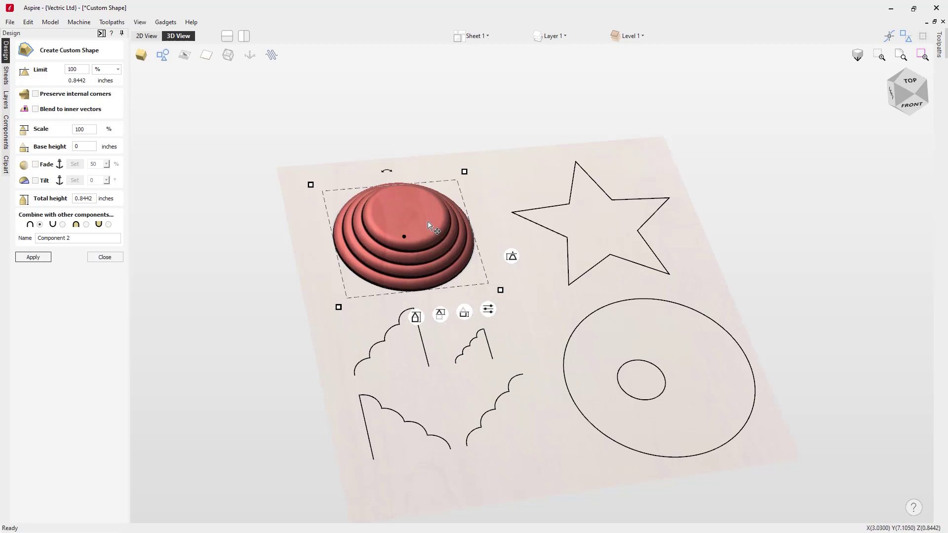
key("ctrl+z")
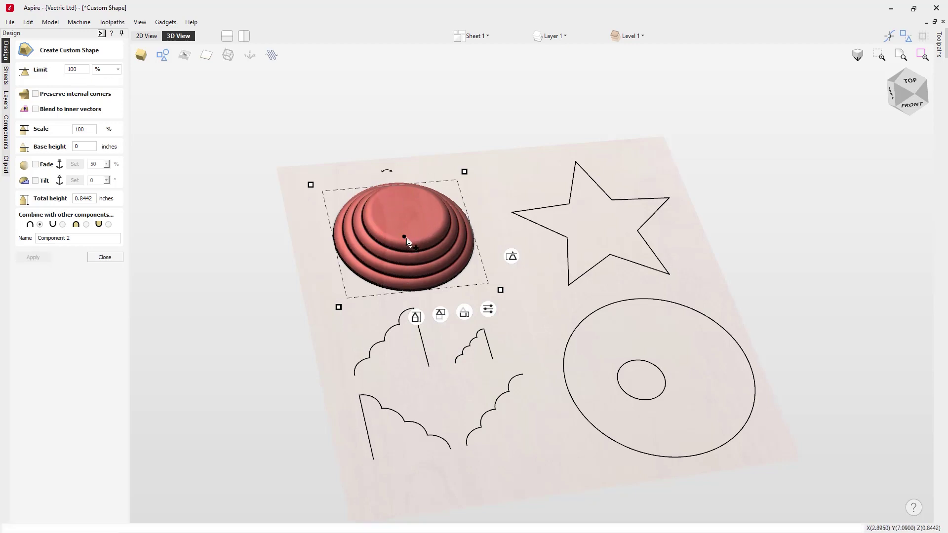
Create a custom shape from the circle using the descending scalloped profile, and remove it after inspecting the inverted form
left_click(910, 80)
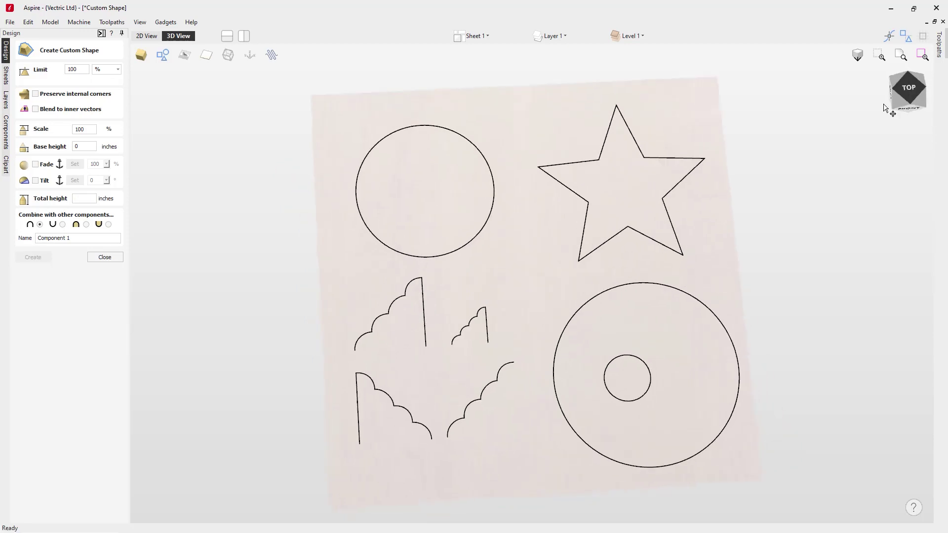
left_click(435, 247)
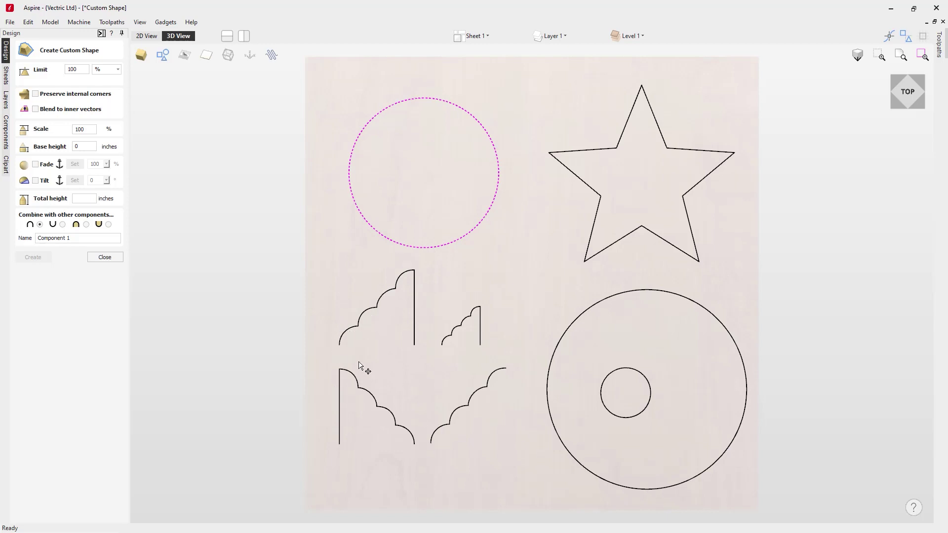
left_click(375, 400, "shift")
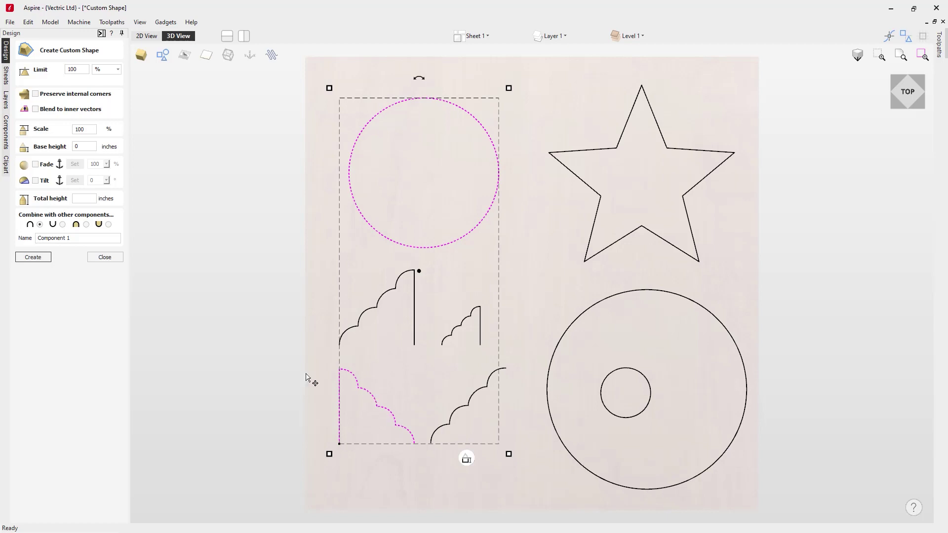
left_click(34, 257)
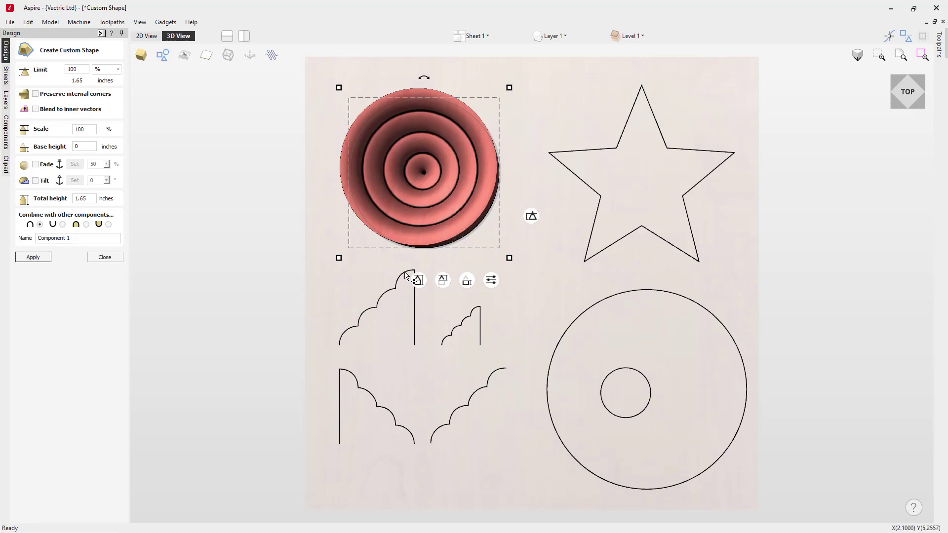
mouse_move(540, 466)
left_mouse_down()
mouse_move(582, 292)
mouse_move(568, 294)
left_mouse_up()
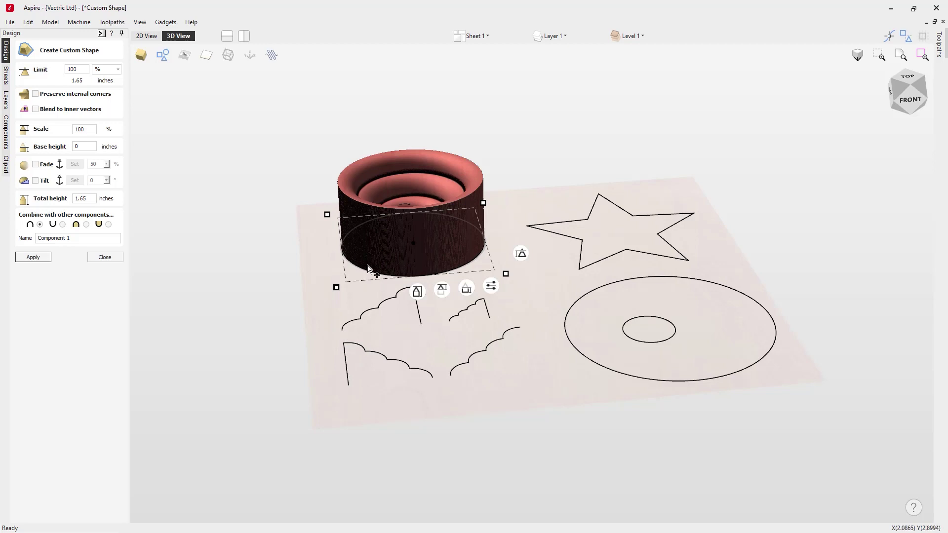
left_click_drag(509, 328, 257, 131)
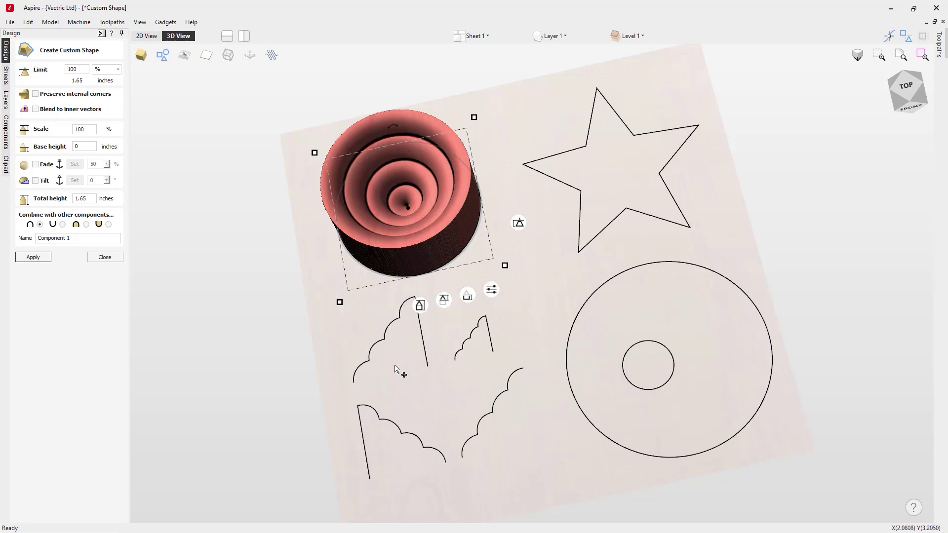
left_click_drag(569, 262, 481, 223)
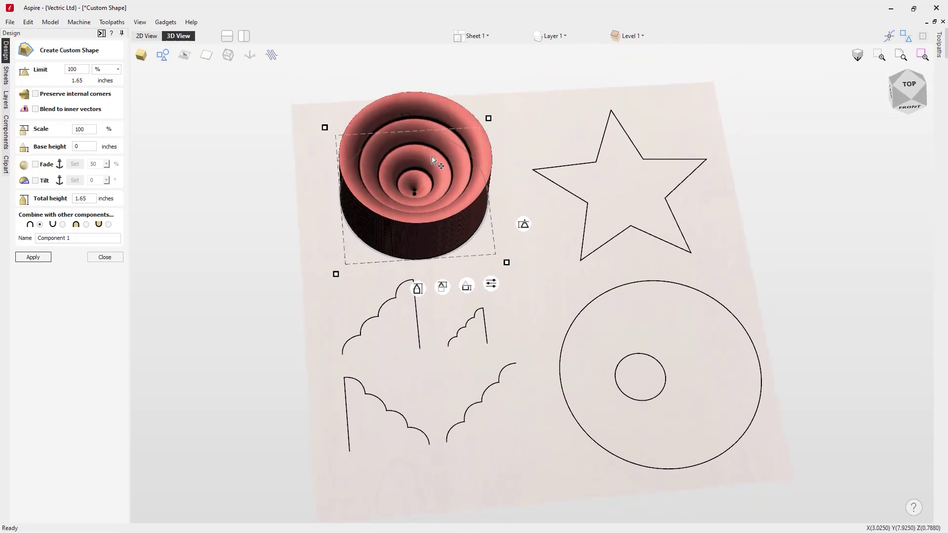
key("Return")
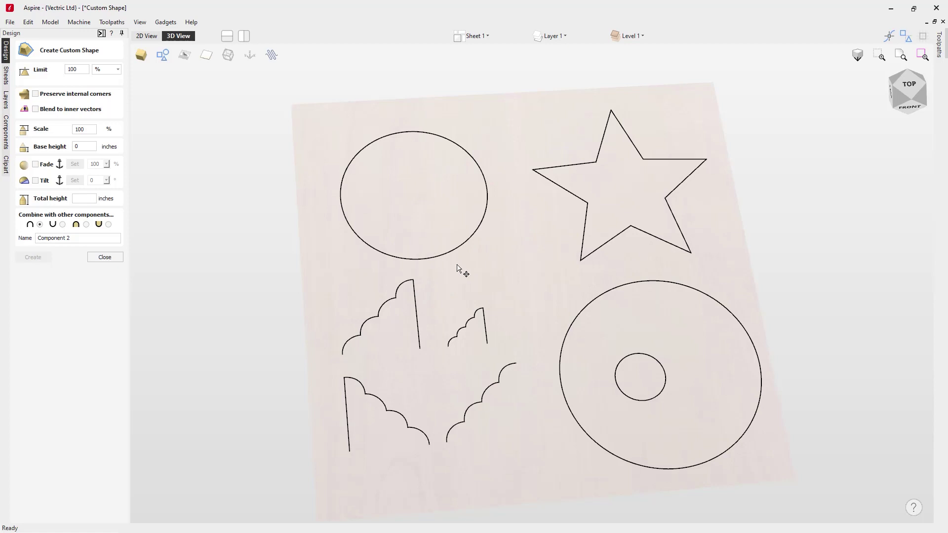
Create a custom shape from the circle using the scalloped profile that has no vertical line, and delete it after inspecting it
left_click(463, 246)
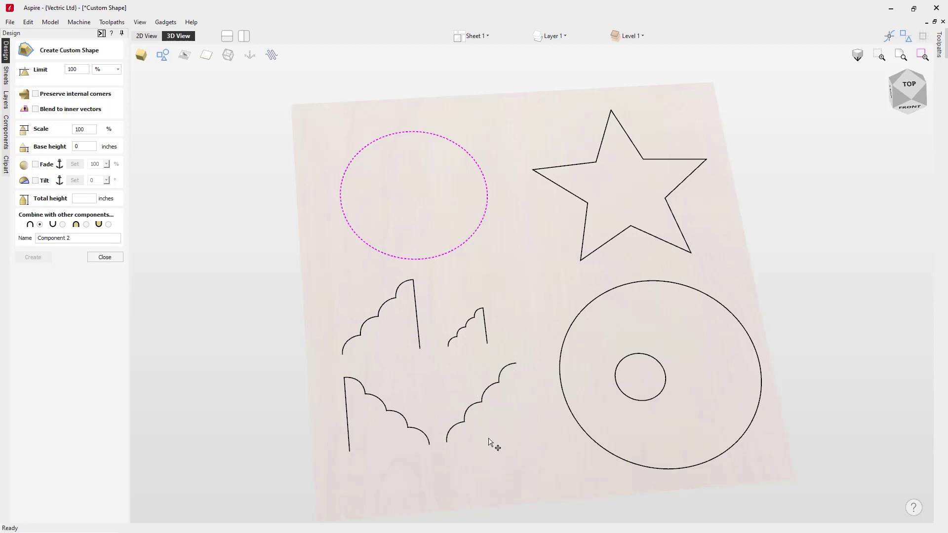
left_click(494, 384, "shift")
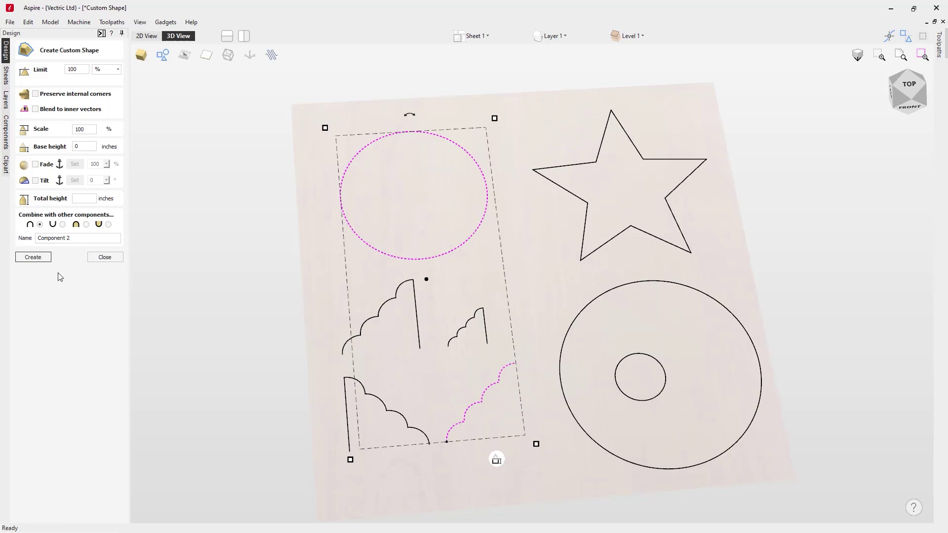
left_click(33, 257)
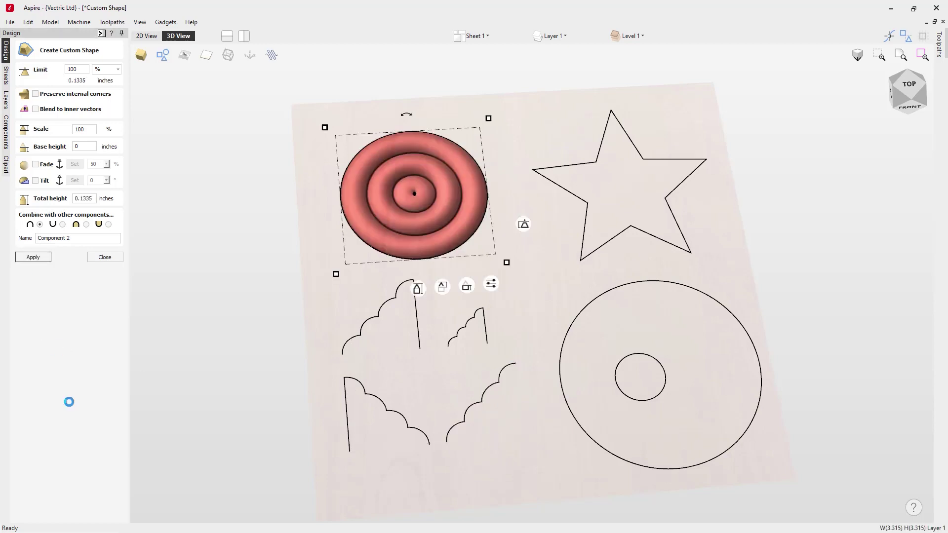
left_click_drag(552, 451, 370, 417)
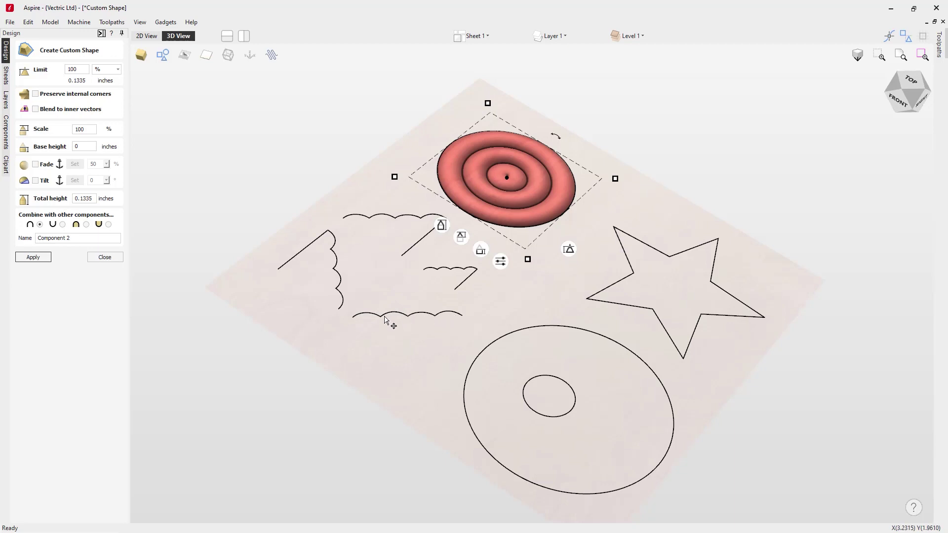
mouse_move(378, 356)
left_mouse_down()
mouse_move(422, 378)
mouse_move(384, 356)
left_mouse_up()
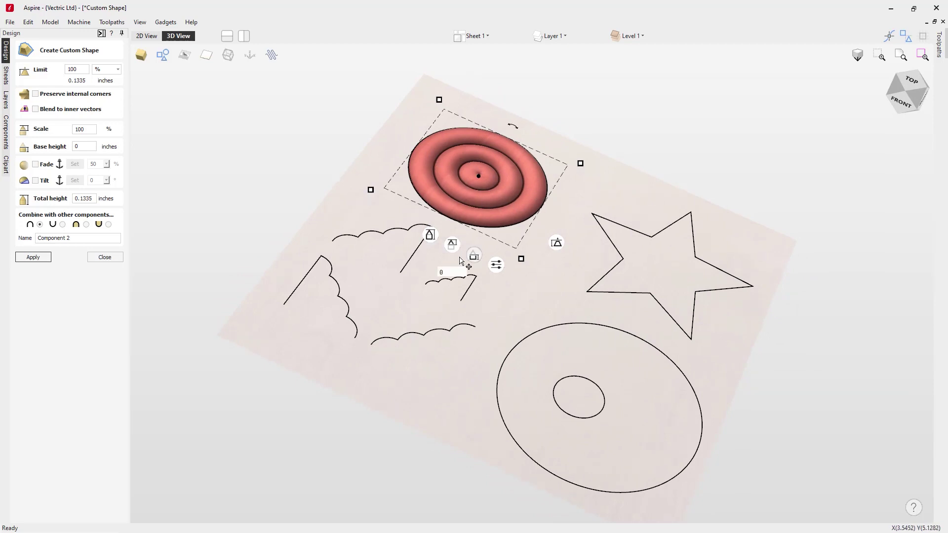
left_click_drag(427, 257, 438, 278)
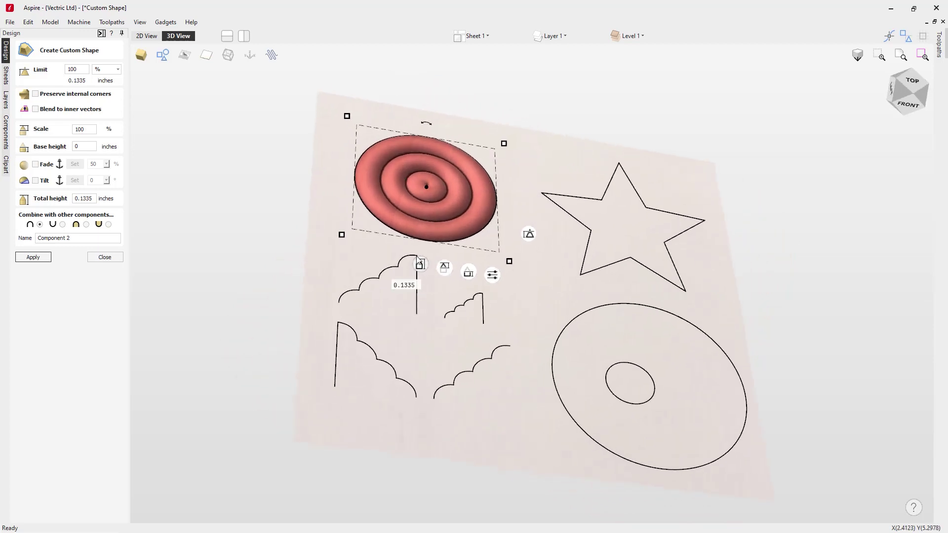
mouse_move(416, 283)
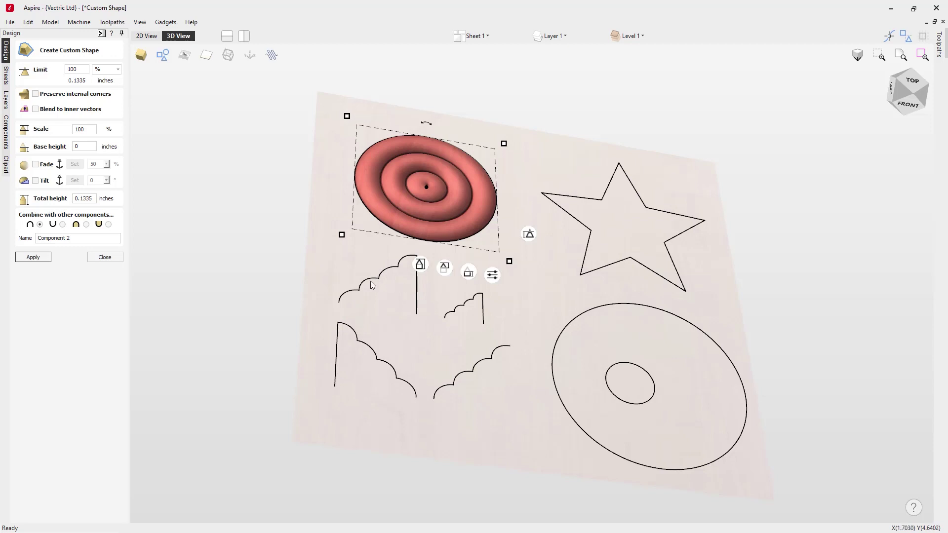
left_click(916, 87)
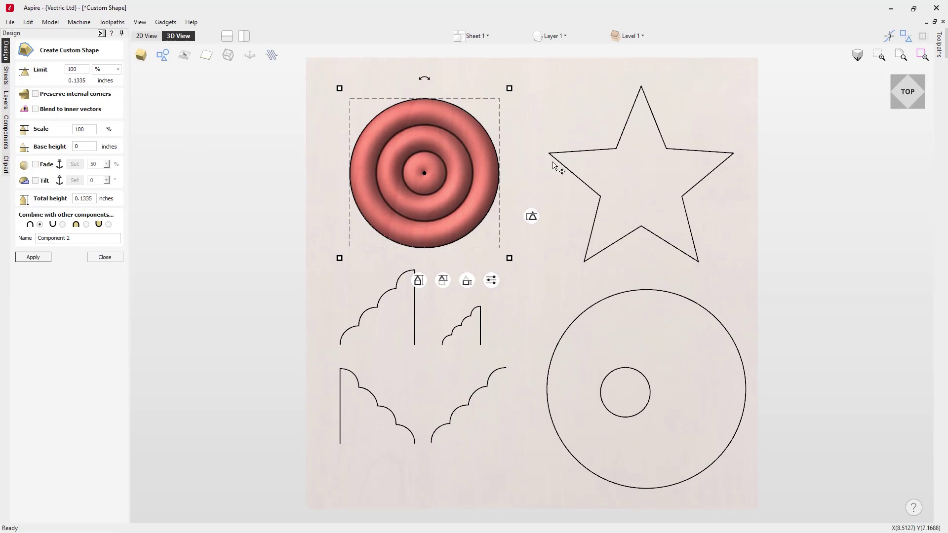
key("Delete")
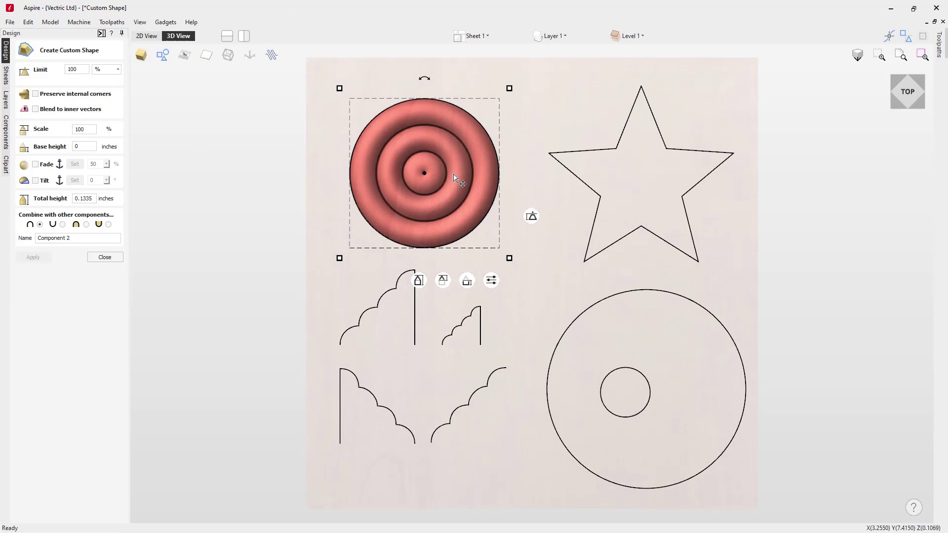
Create a custom shape from the circle above the profiles using the large rising scalloped profile
left_click(361, 134)
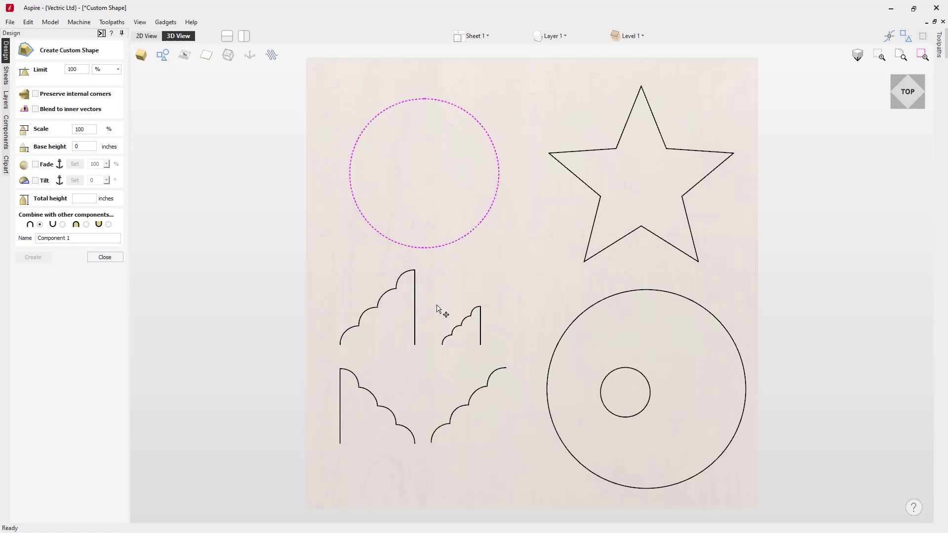
left_click(417, 303, "shift")
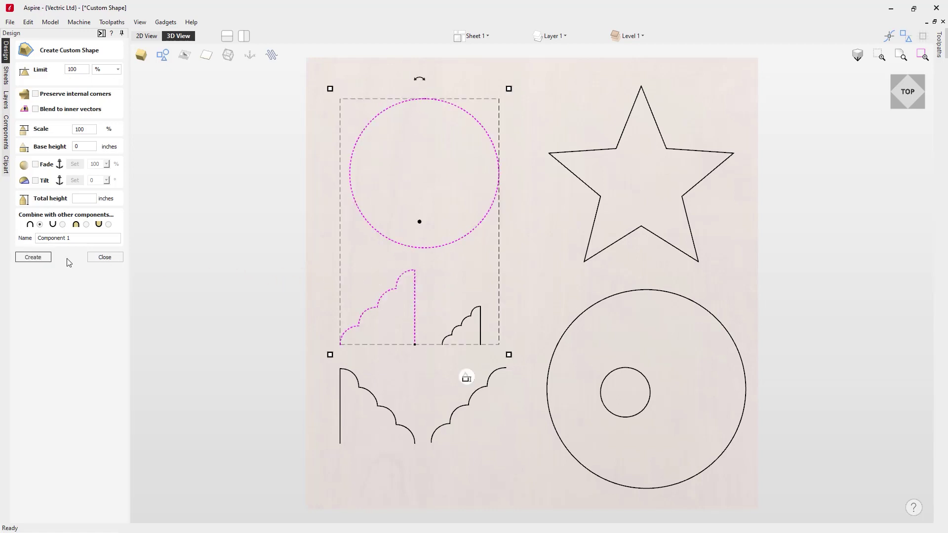
left_click(33, 257)
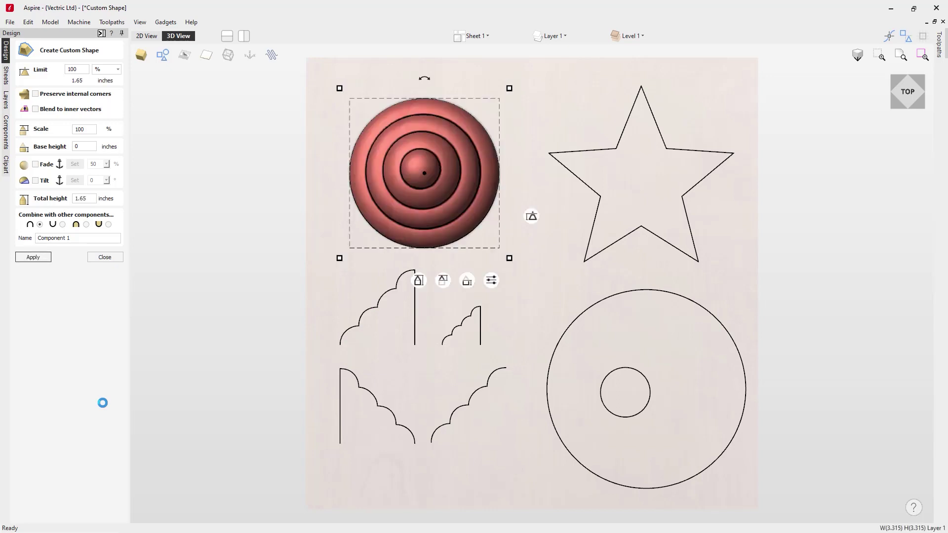
Name the new component Shape 1 and apply the custom shape settings
left_click_drag(63, 242, 16, 239)
type("Shape")
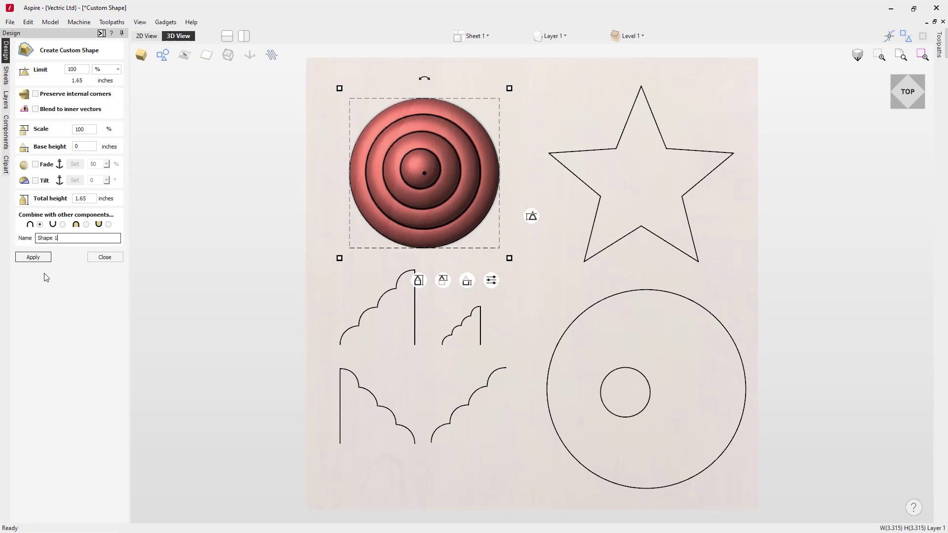
left_click(34, 258)
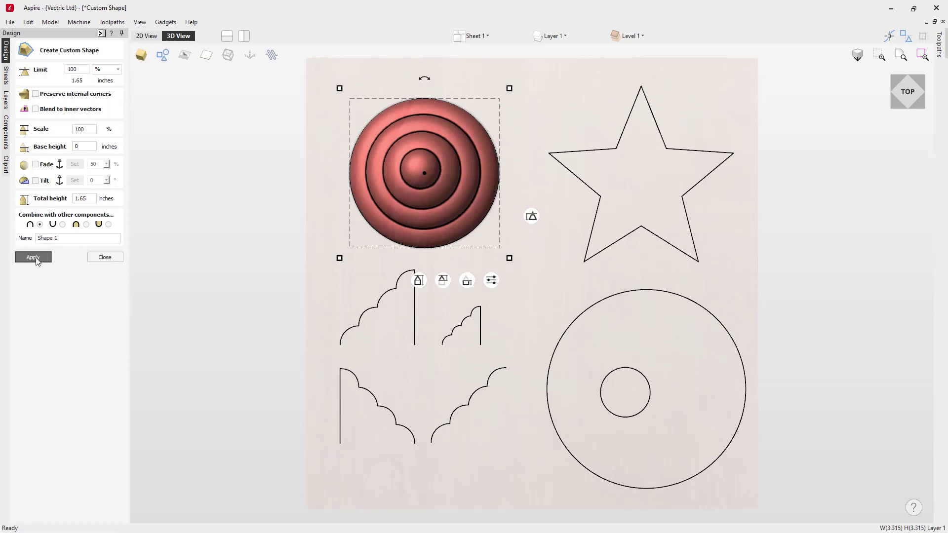
Close the custom shape settings, select the Shape 1 component and nudge it slightly off its circle
left_click(105, 257)
left_click(350, 296)
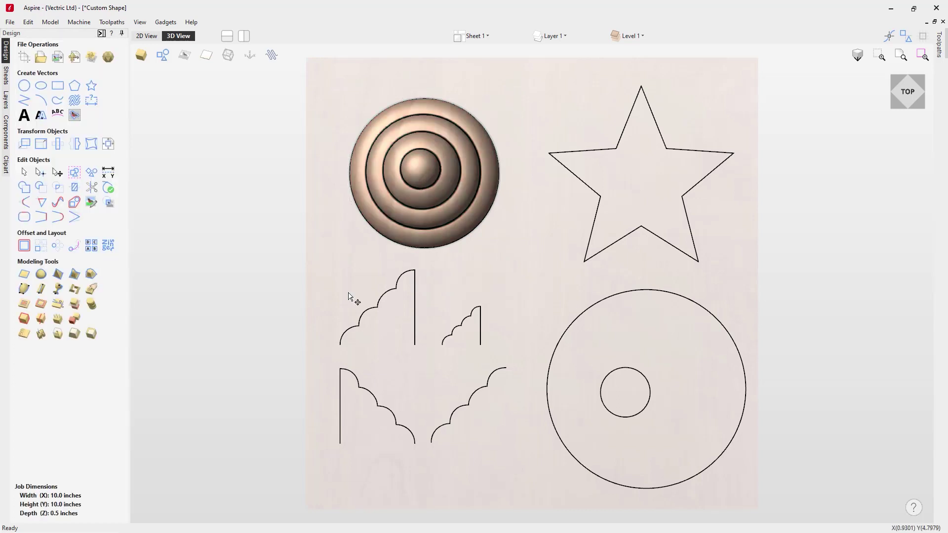
left_click(397, 157)
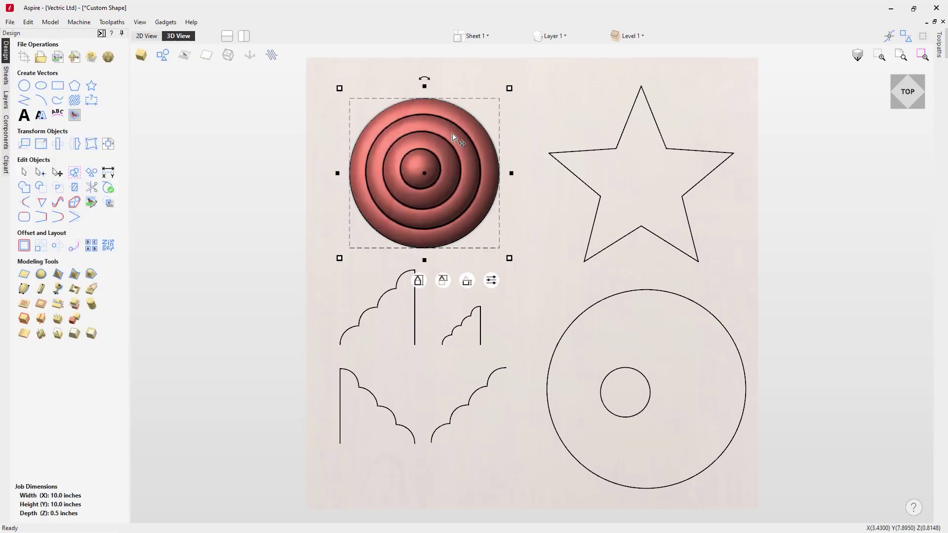
mouse_move(427, 131)
left_mouse_down()
mouse_move(454, 117)
mouse_move(573, 181)
mouse_move(419, 200)
mouse_move(657, 178)
mouse_move(402, 203)
mouse_move(489, 257)
mouse_move(500, 231)
mouse_move(419, 286)
mouse_move(489, 277)
mouse_move(568, 233)
mouse_move(445, 295)
mouse_move(518, 168)
mouse_move(621, 130)
mouse_move(382, 158)
mouse_move(438, 135)
mouse_move(427, 132)
left_mouse_up()
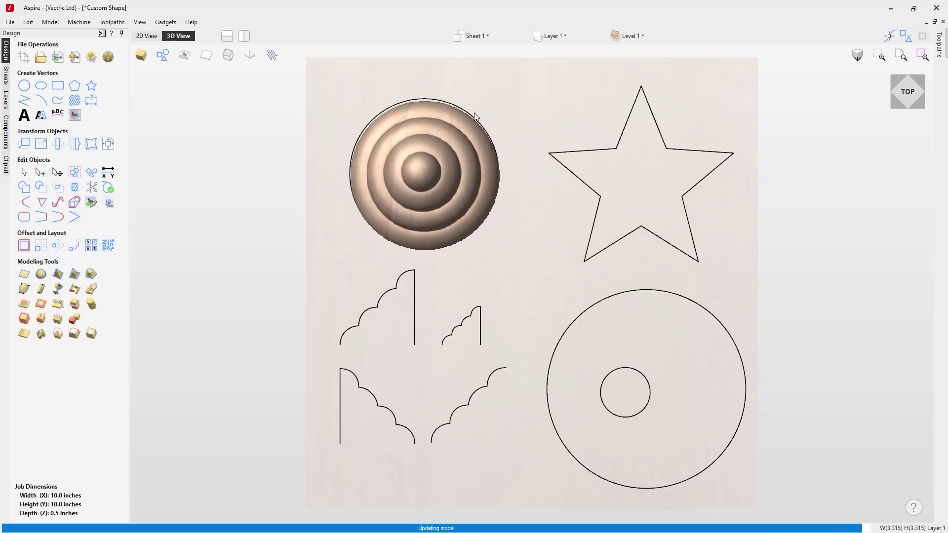
Hide and show Shape 1 in the Level 1 component list, and repeat this in the component tree
left_click(631, 36)
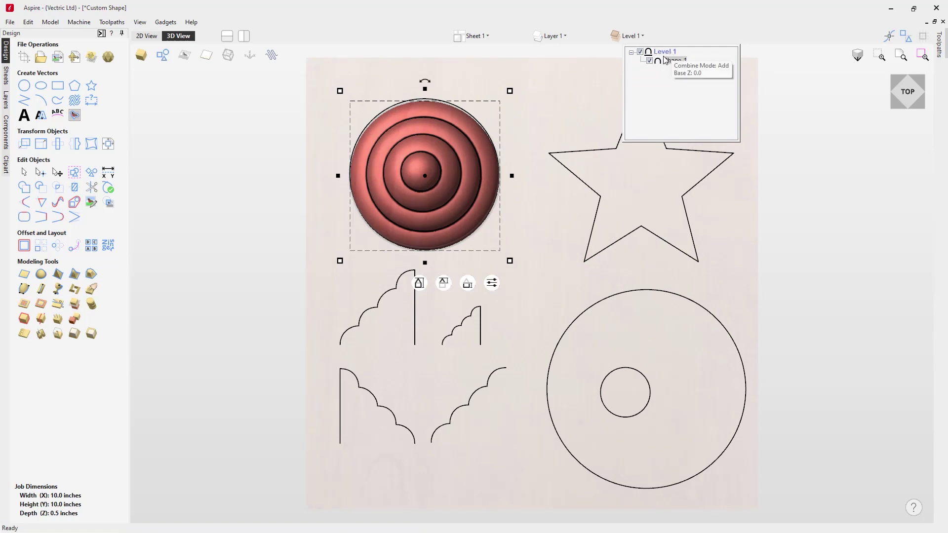
mouse_move(679, 64)
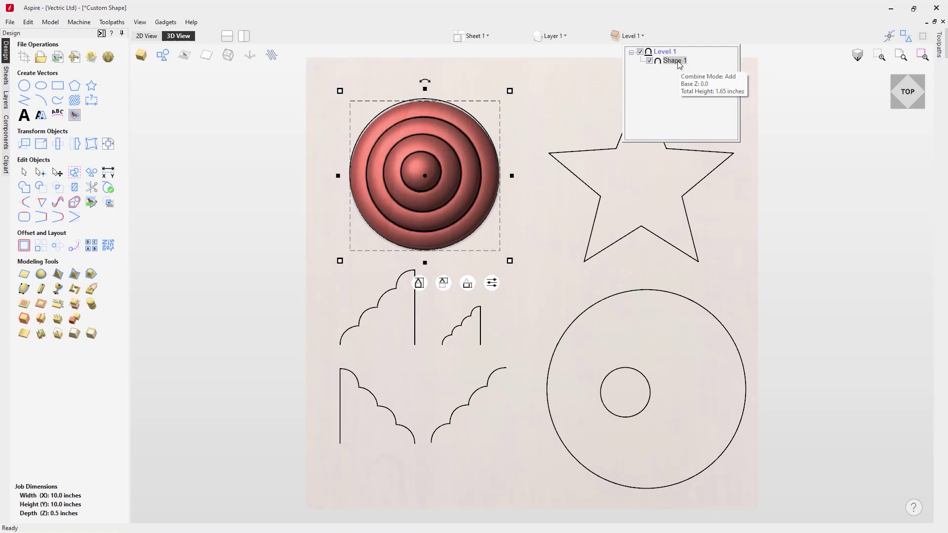
left_click(652, 62)
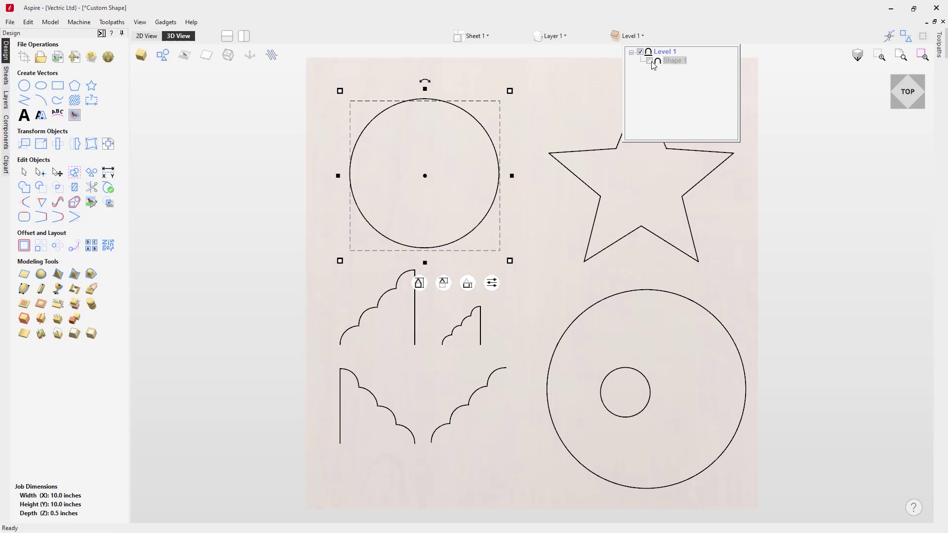
left_click(651, 61)
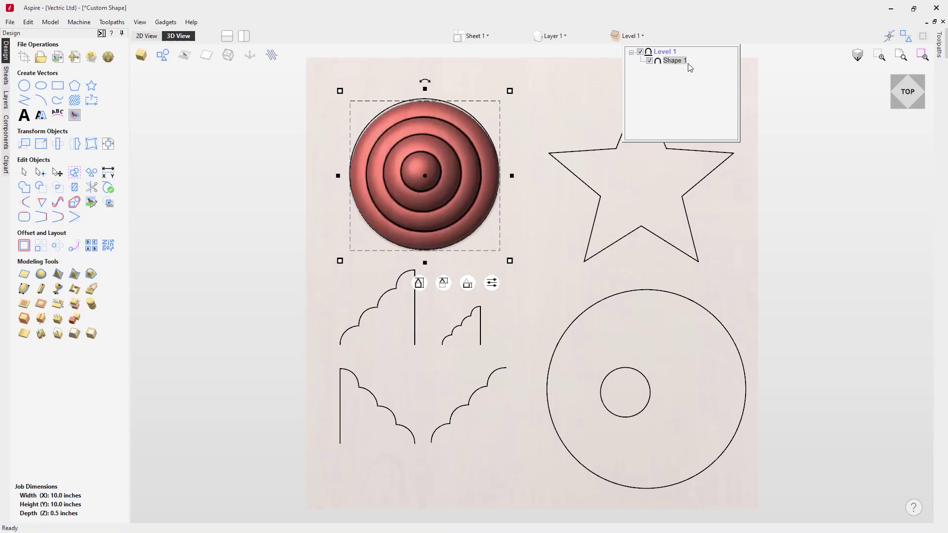
left_click(7, 132)
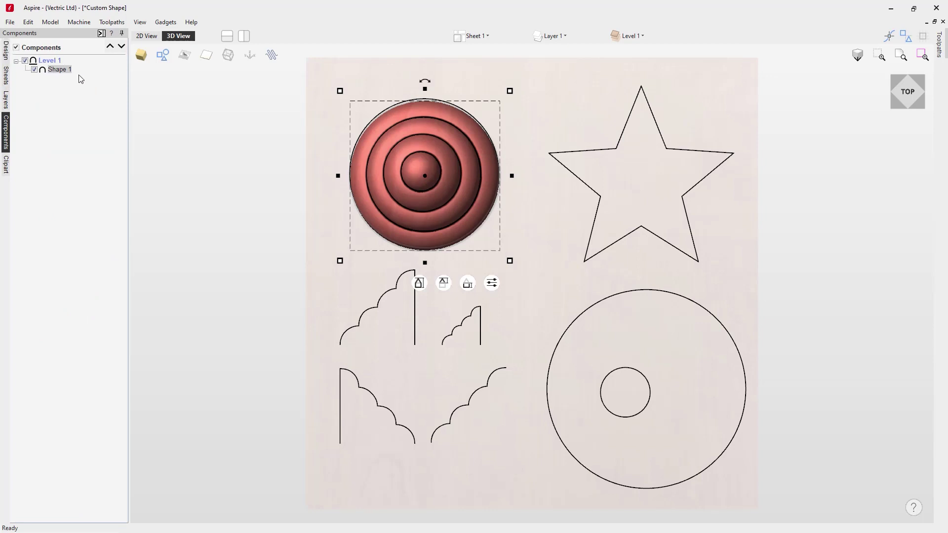
left_click(35, 70)
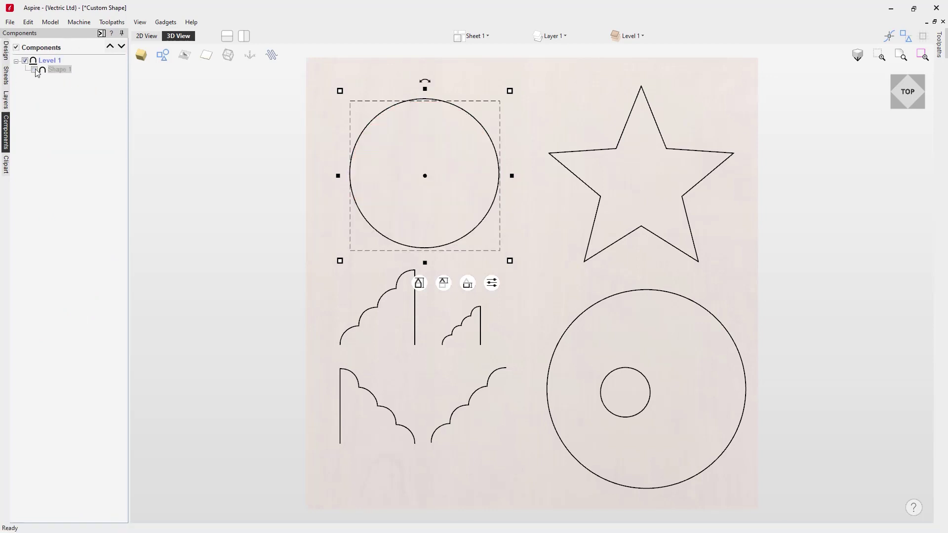
left_click(35, 71)
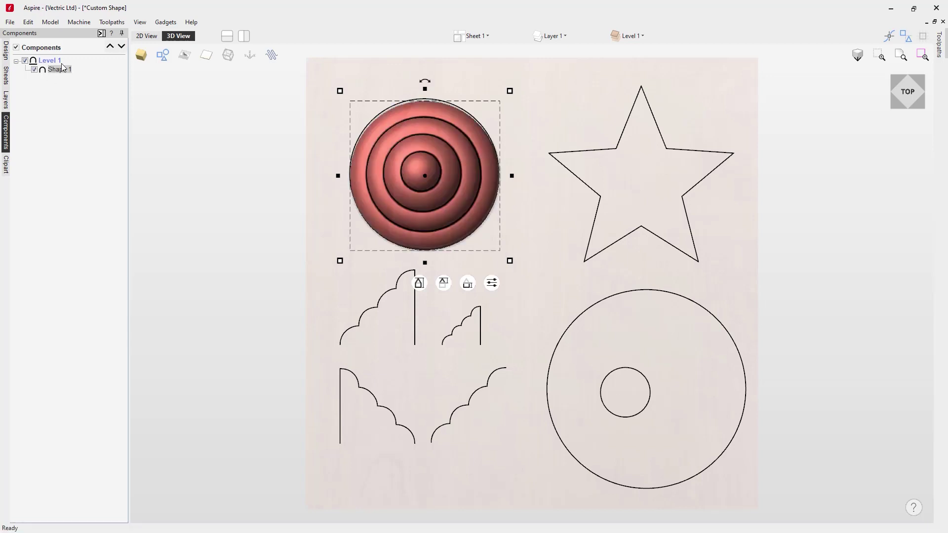
left_click(5, 49)
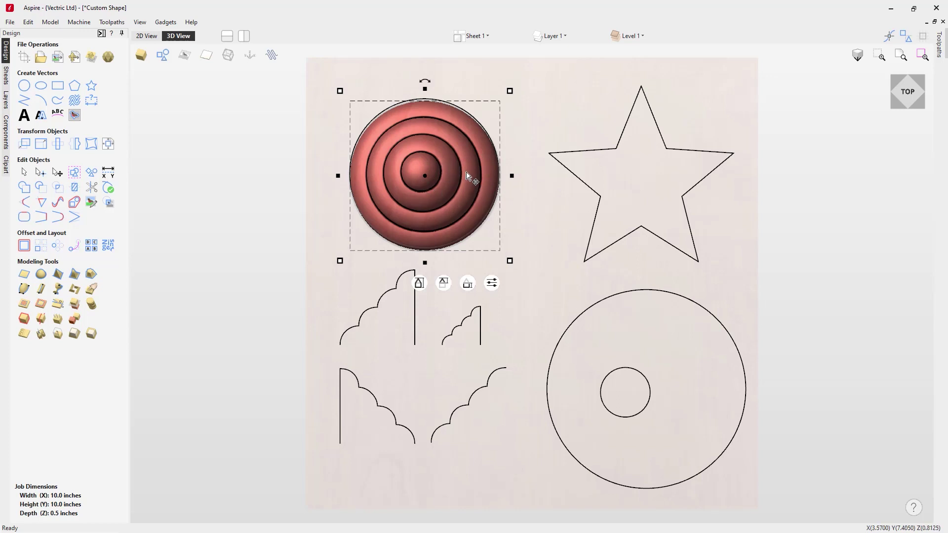
Reopen the custom shape settings of Shape 1, shift the component away from its circle and delete it
double_click(468, 176)
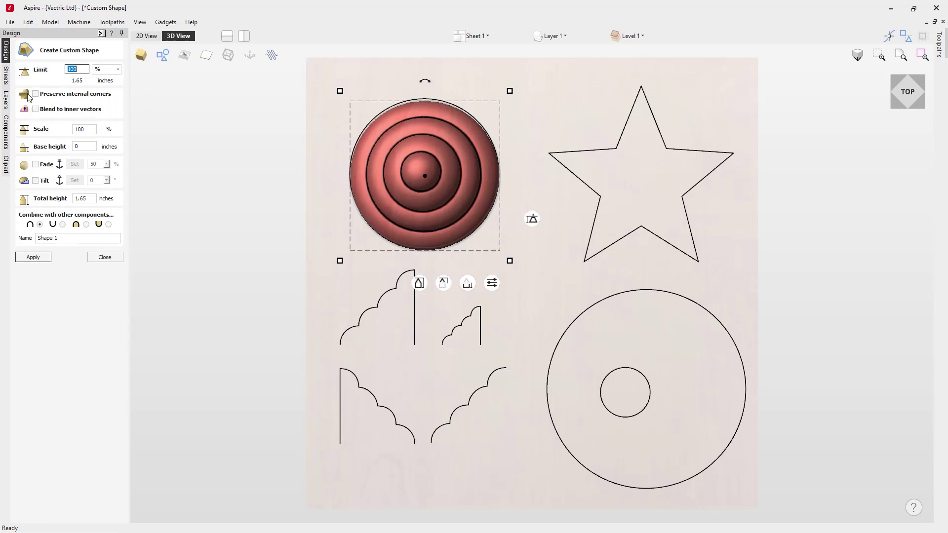
left_click_drag(430, 155, 445, 157)
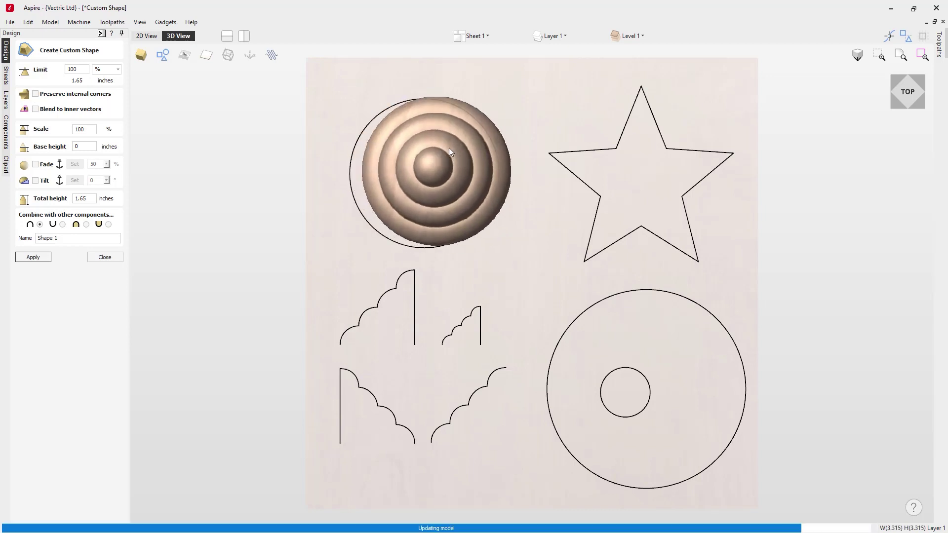
key("Delete")
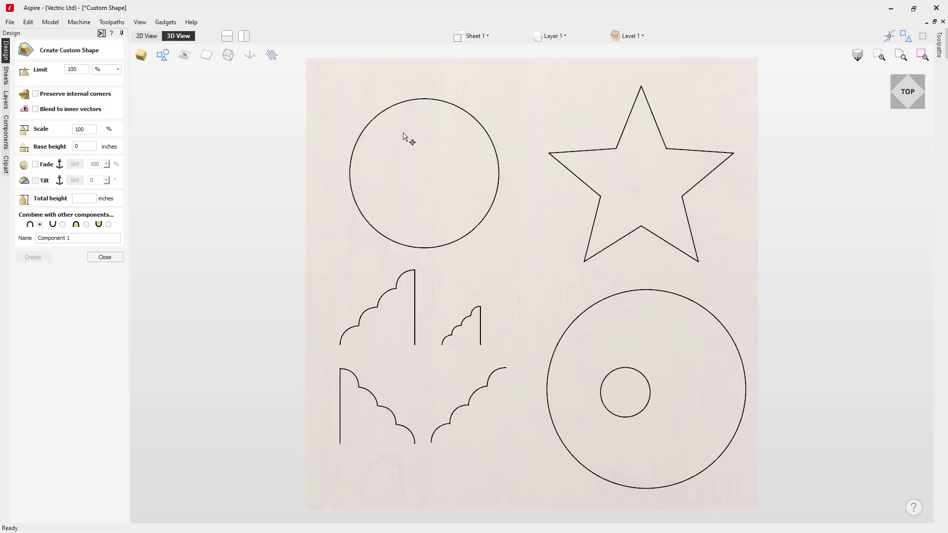
Create a new custom shape from the circle above the profiles using the large rising scalloped profile
left_click(394, 106)
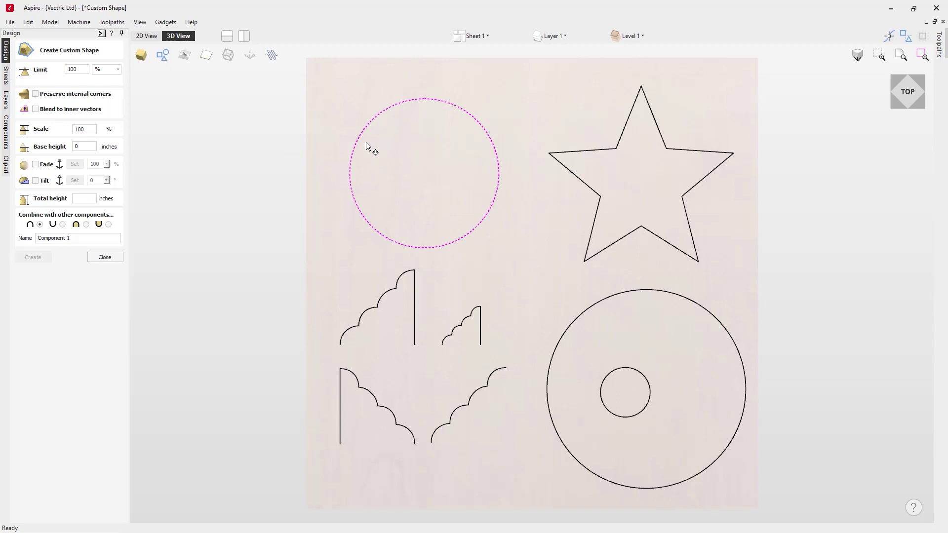
left_click(414, 291, "shift")
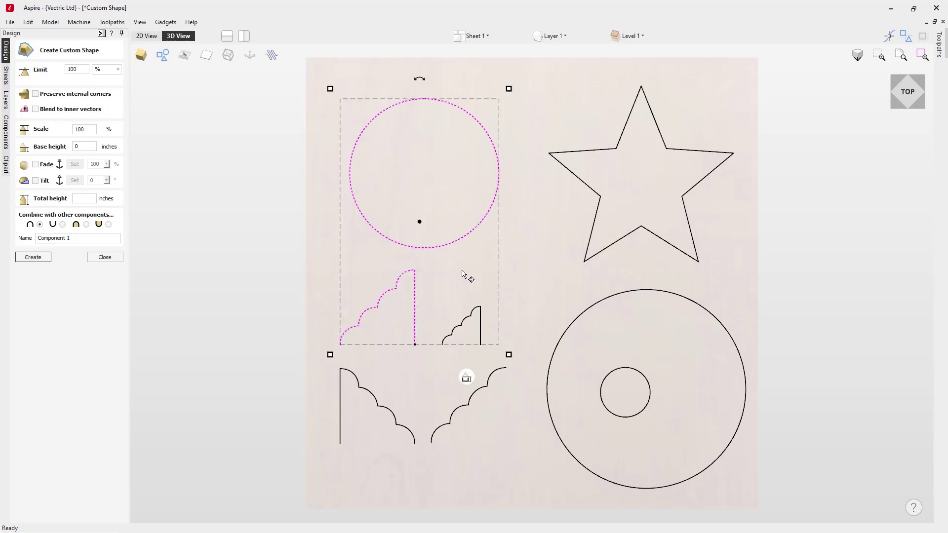
left_click(45, 262)
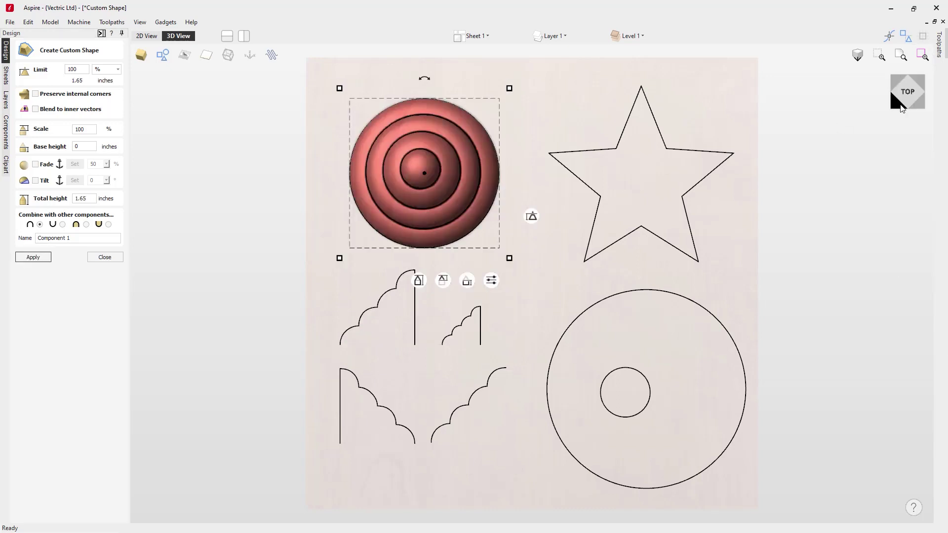
Lower the custom shape's height limit to about 69.7 % with its on-model handle in an isometric view
left_click(895, 103)
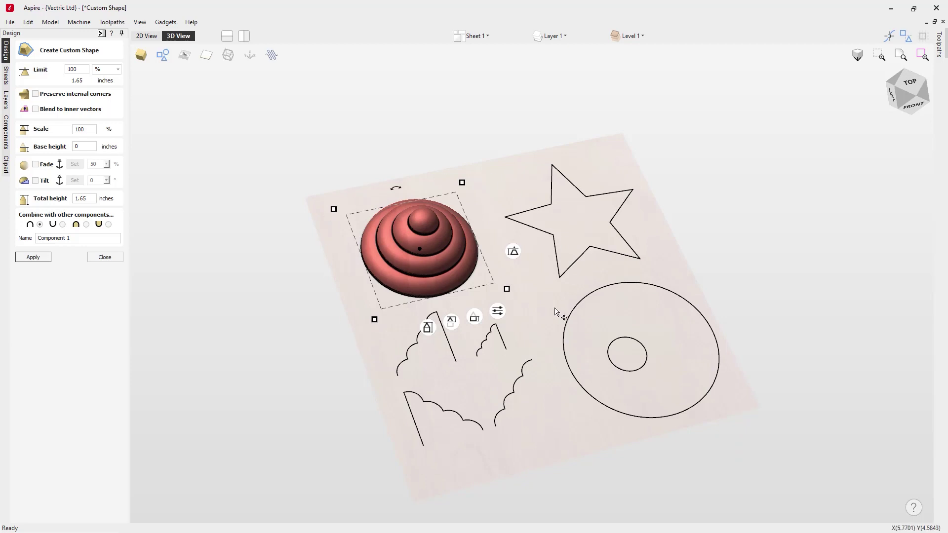
mouse_move(444, 327)
left_click(514, 252)
mouse_move(513, 252)
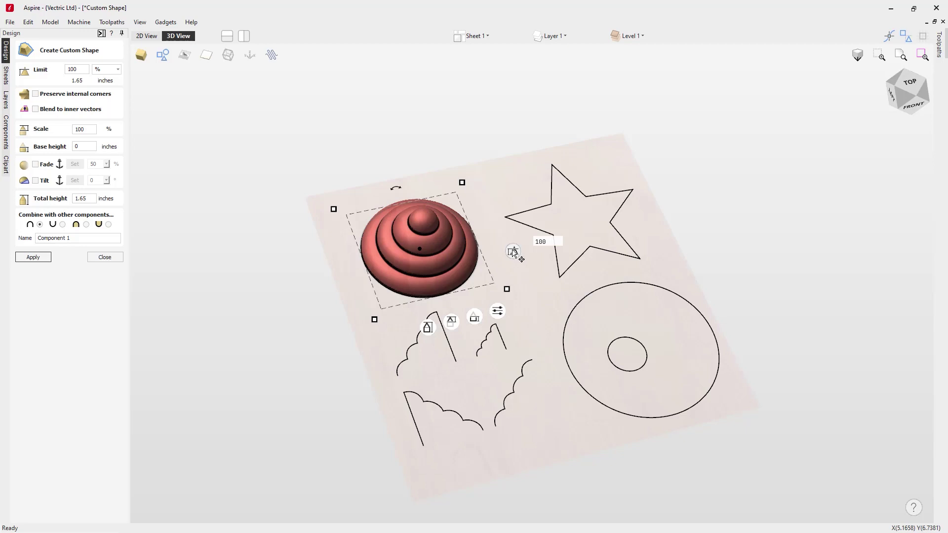
mouse_move(512, 253)
left_mouse_down()
mouse_move(511, 282)
mouse_move(500, 247)
left_mouse_up()
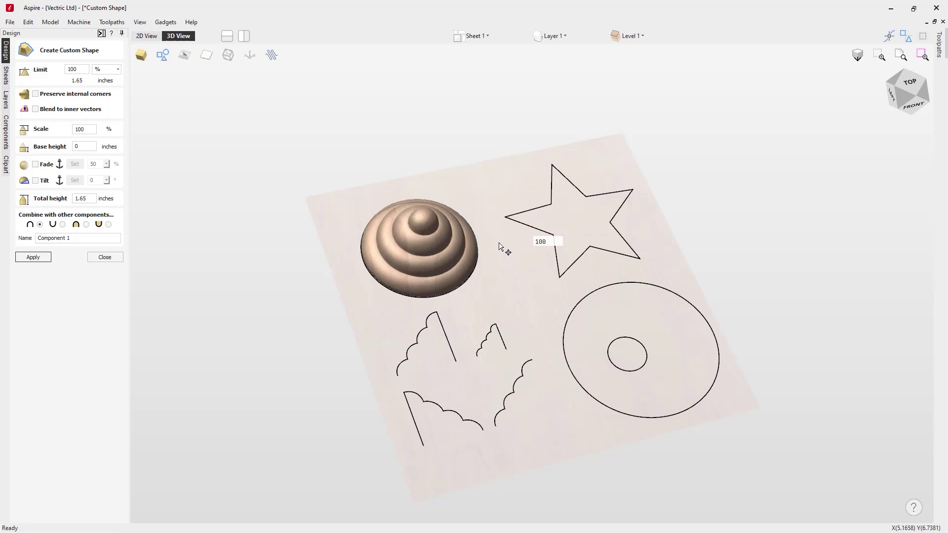
left_click(381, 229)
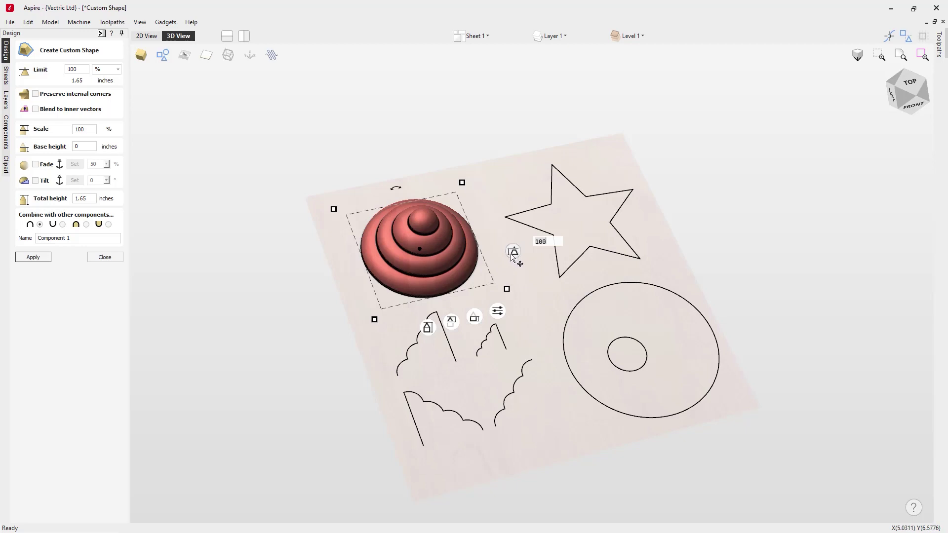
mouse_move(514, 252)
left_mouse_down()
mouse_move(514, 280)
mouse_move(504, 264)
left_mouse_up()
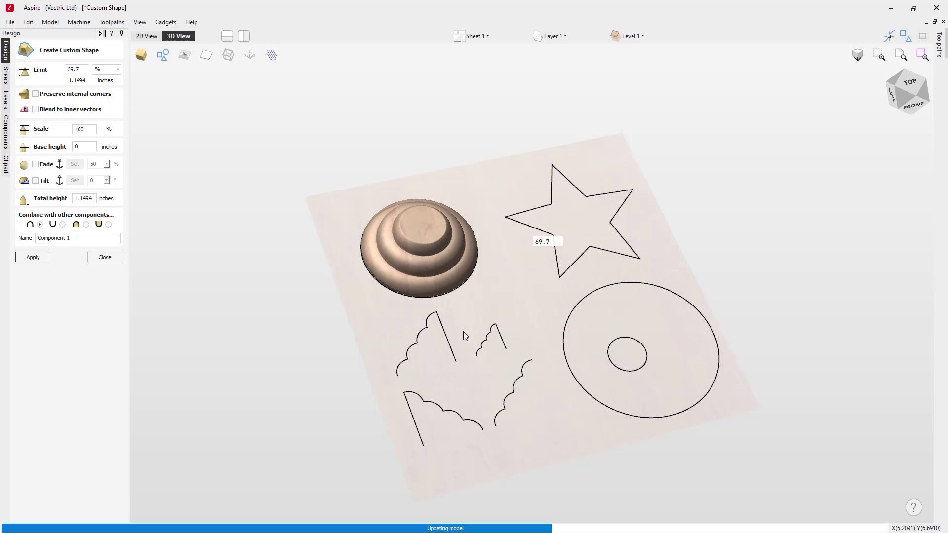
left_click(371, 257)
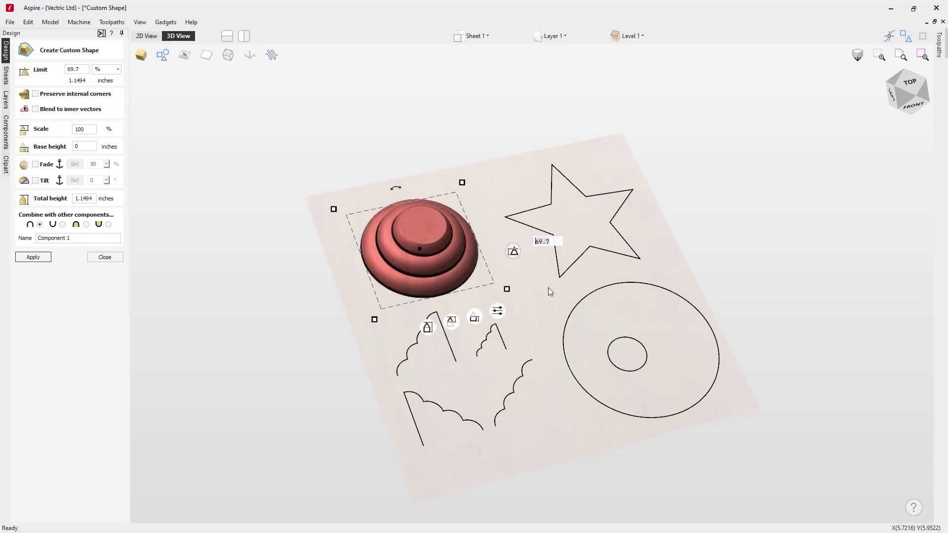
Set the custom shape's height limit to exactly 70 %
key("Delete")
key("Delete")
key("Delete")
key("Delete")
type("70")
key("Return")
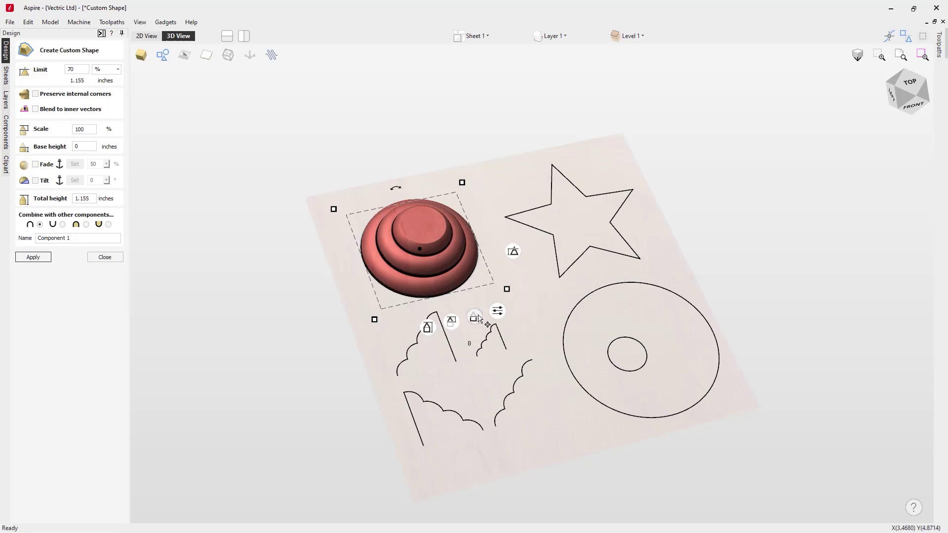
Adjust the component's heights on the model: base about 0.10, shape about 1.19 and total about 0.71 inches
mouse_move(477, 315)
left_mouse_down()
mouse_move(476, 291)
mouse_move(474, 321)
mouse_move(468, 316)
left_mouse_up()
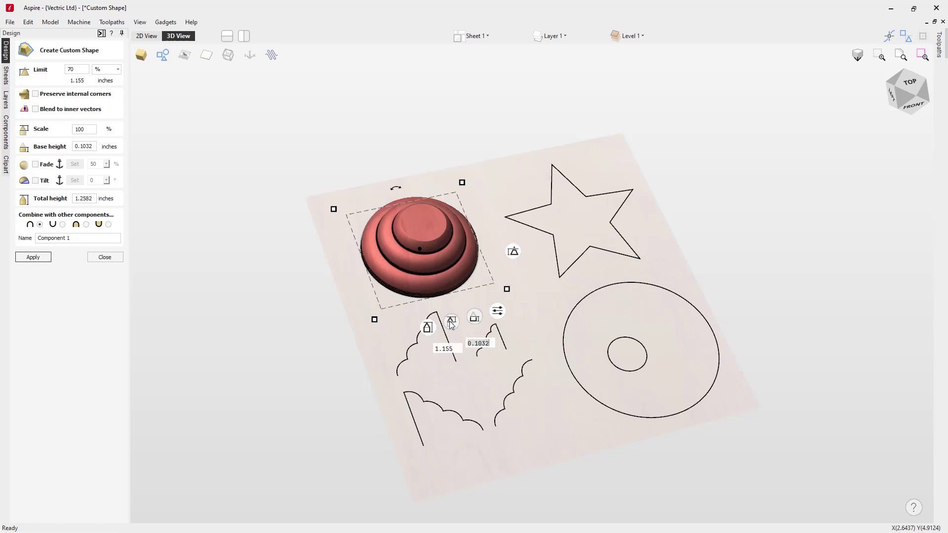
mouse_move(451, 321)
left_mouse_down()
mouse_move(446, 292)
mouse_move(444, 325)
left_mouse_up()
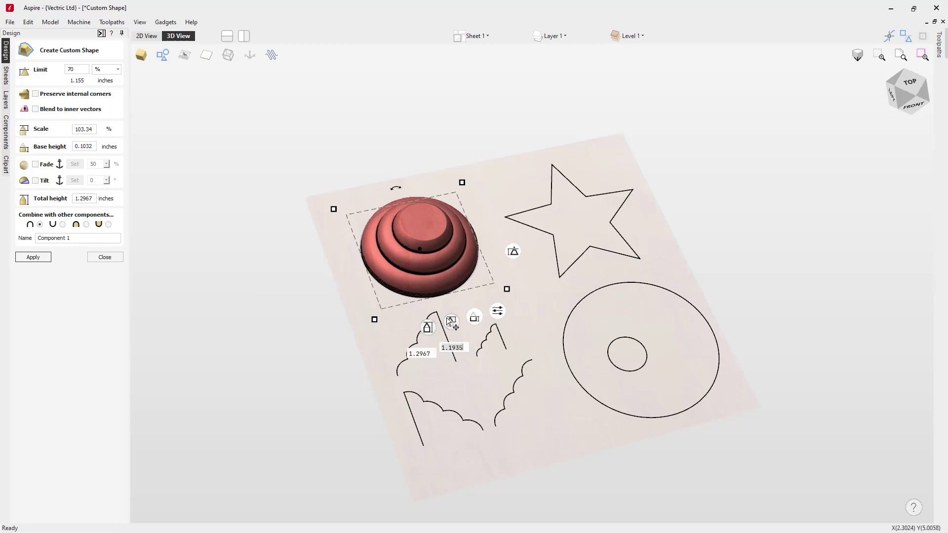
mouse_move(429, 330)
left_click_drag(428, 329, 431, 337)
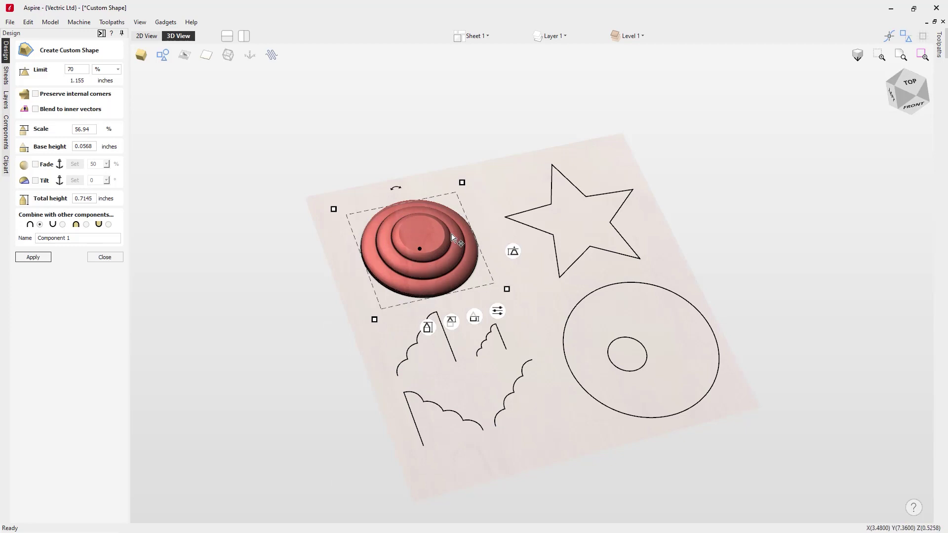
Node-edit the custom shape, reshaping the arcs of its attached profile and bending one segment of its circular outline inward
key("n")
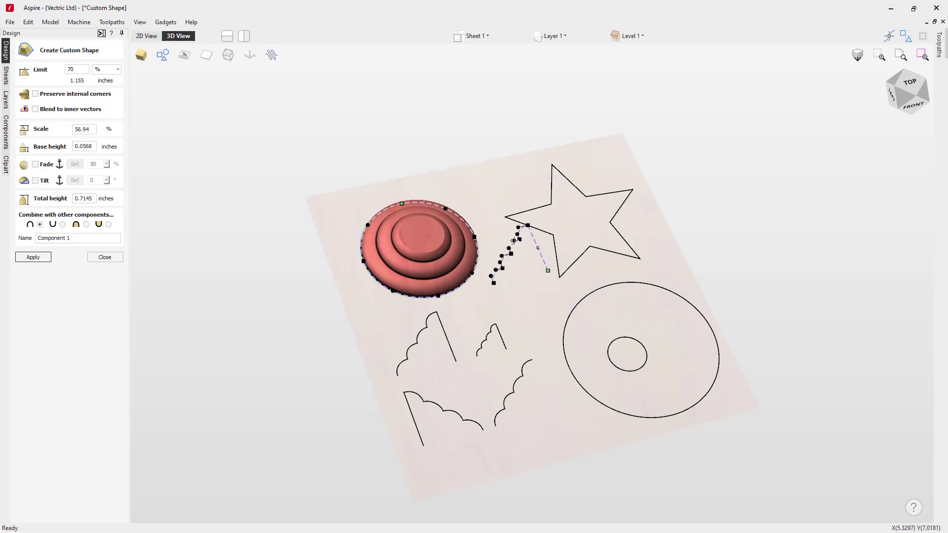
left_click_drag(508, 239, 509, 239)
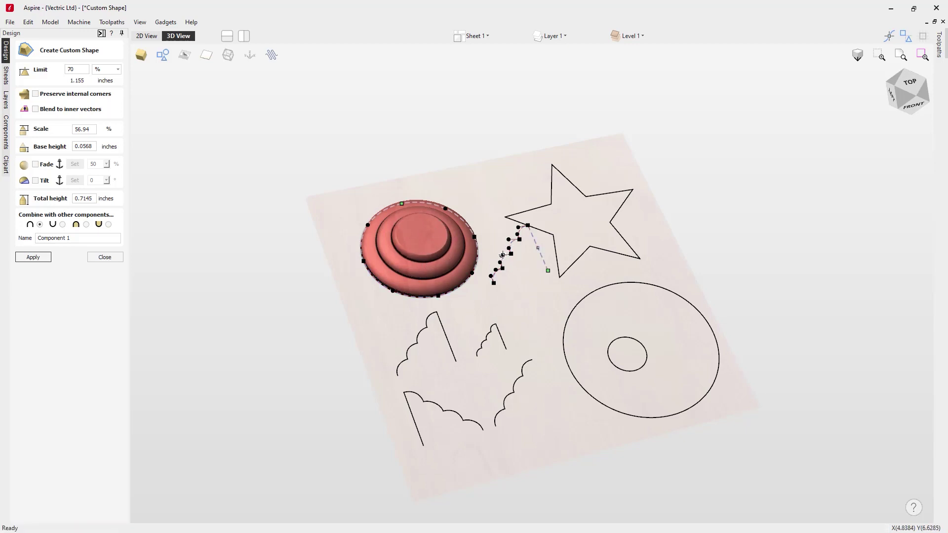
left_click_drag(499, 253, 500, 253)
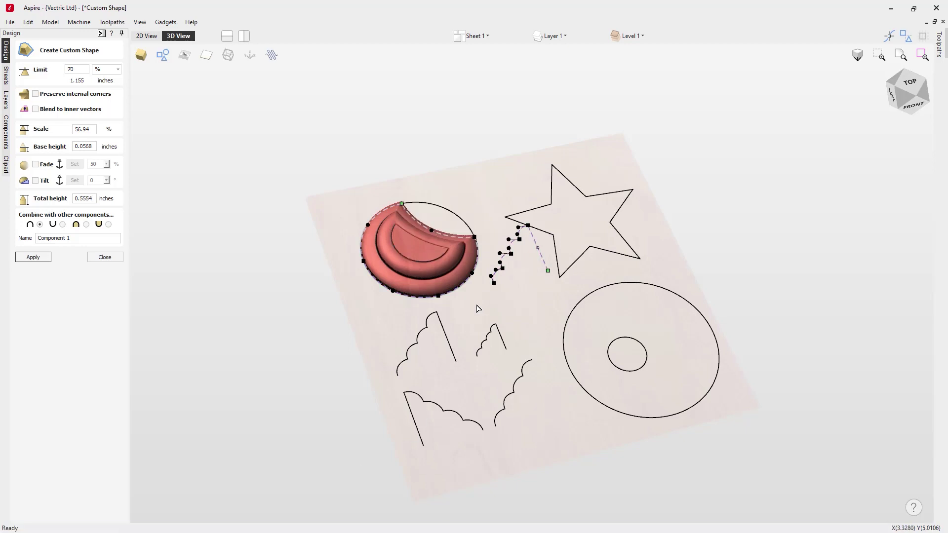
left_click(492, 241)
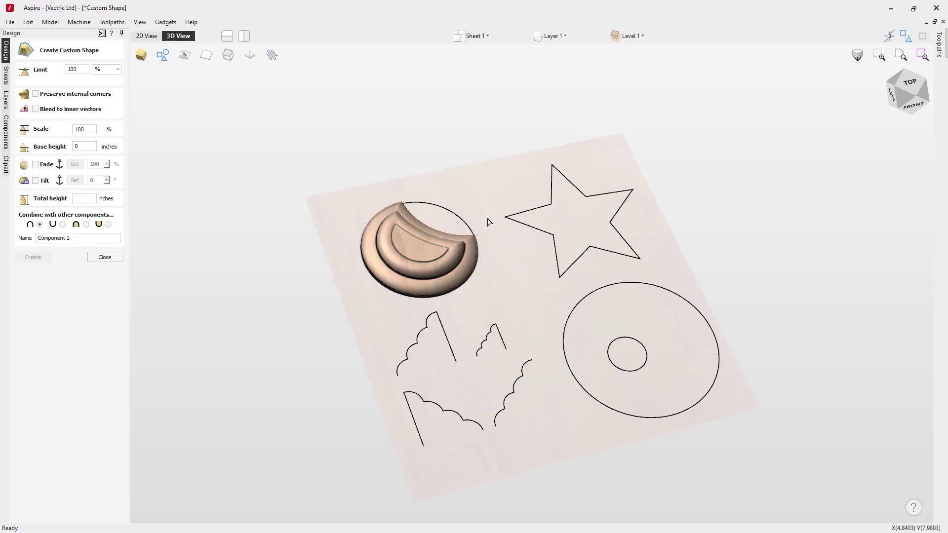
Raise the edited shape's height limit to about 86.2 %, apply the settings and close the custom shape form
left_click(441, 254)
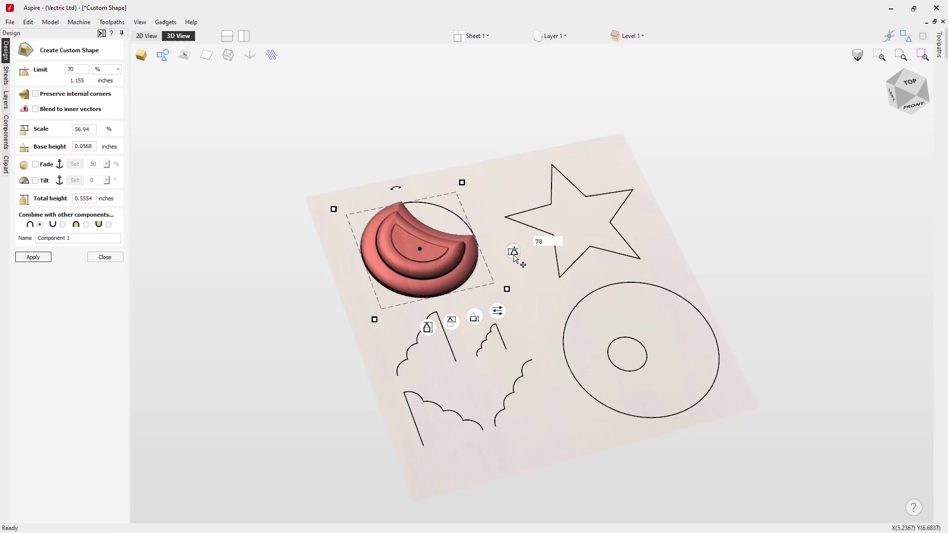
mouse_move(513, 252)
left_mouse_down()
mouse_move(515, 262)
mouse_move(511, 251)
mouse_move(502, 256)
left_mouse_up()
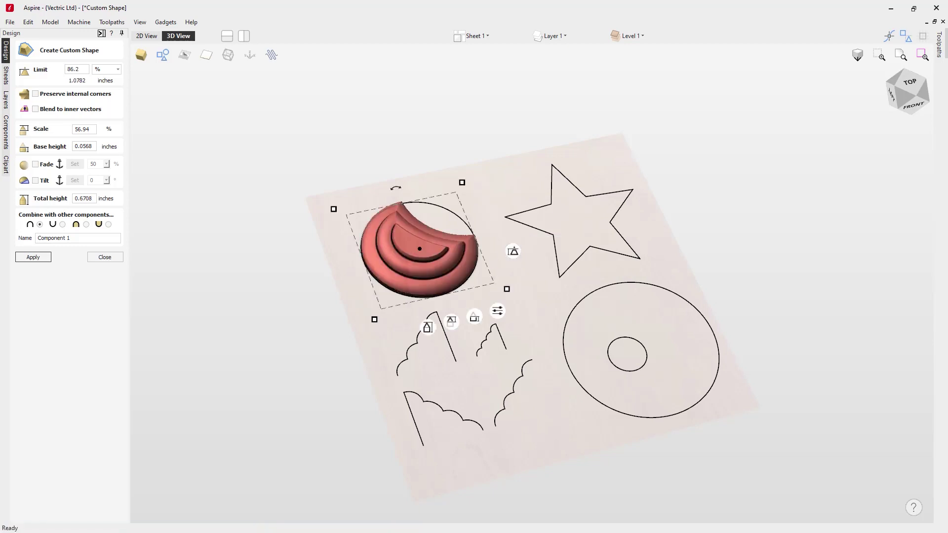
left_click(38, 262)
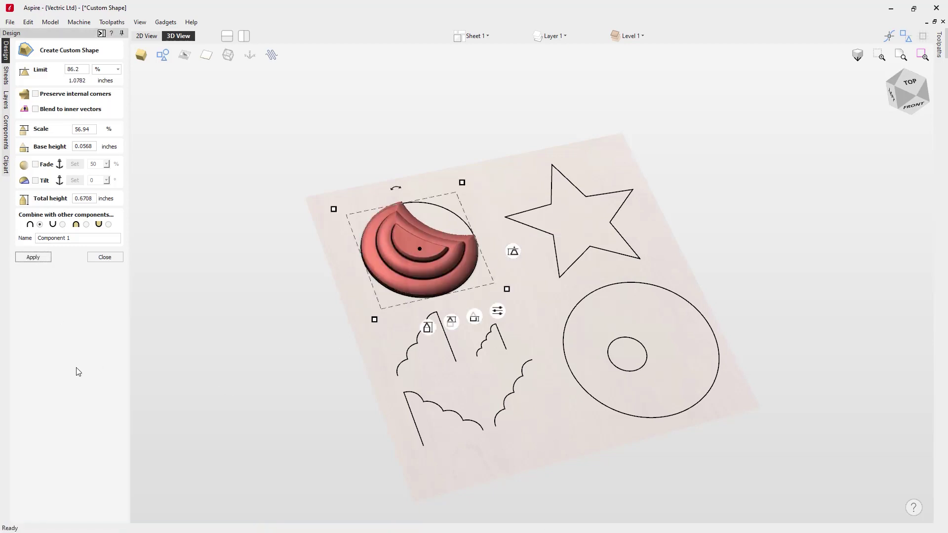
left_click(105, 257)
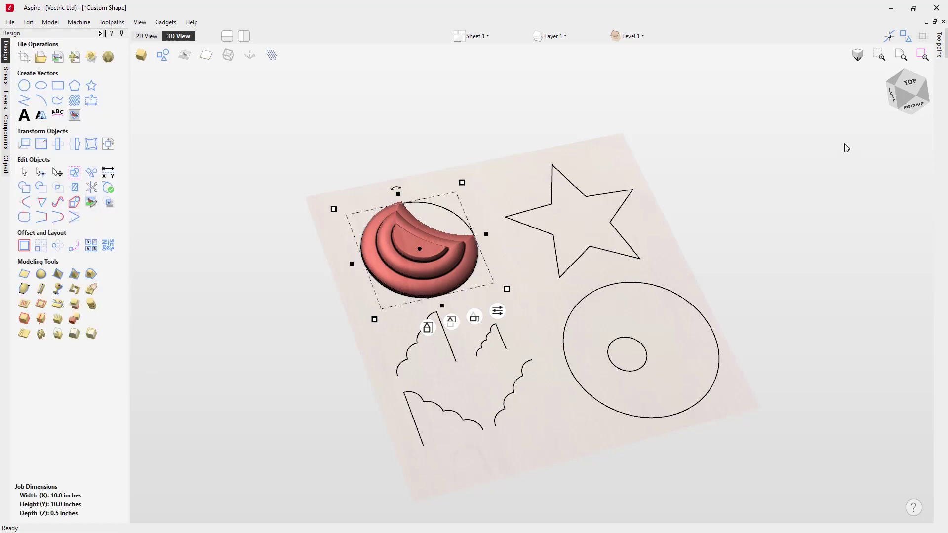
Copy the crescent-shaped component below the original and node-edit the copy, bending its inward arc into a full circle and reshaping one profile arc
left_click(918, 83)
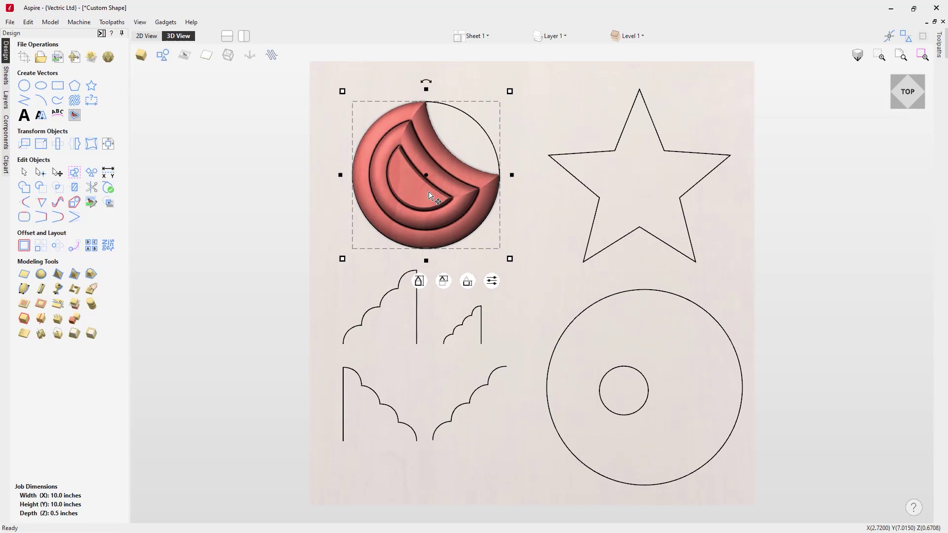
left_click_drag(438, 201, 444, 365)
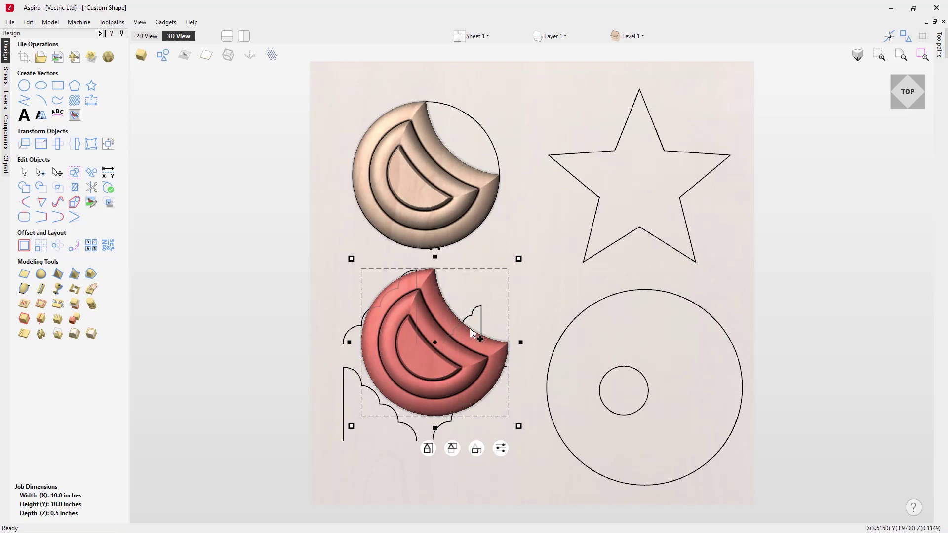
key("n")
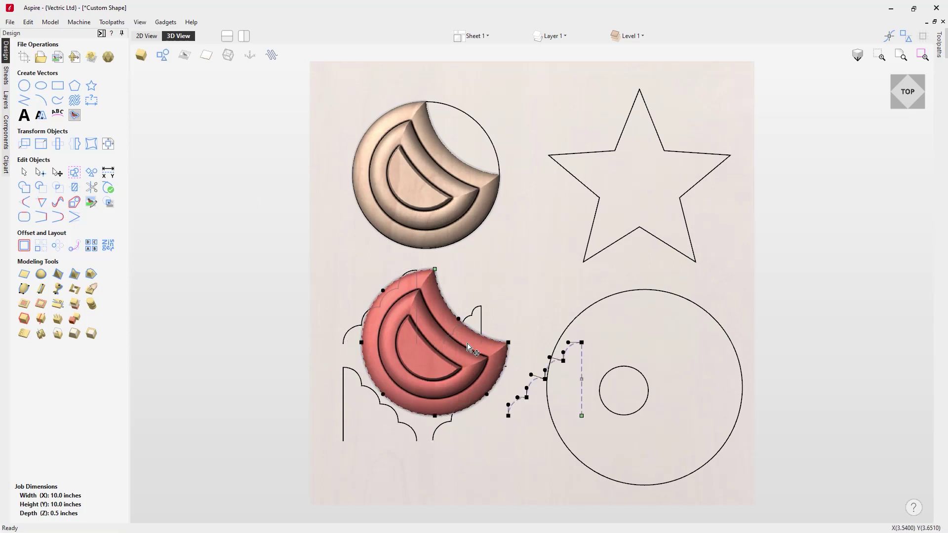
left_click_drag(457, 320, 485, 291)
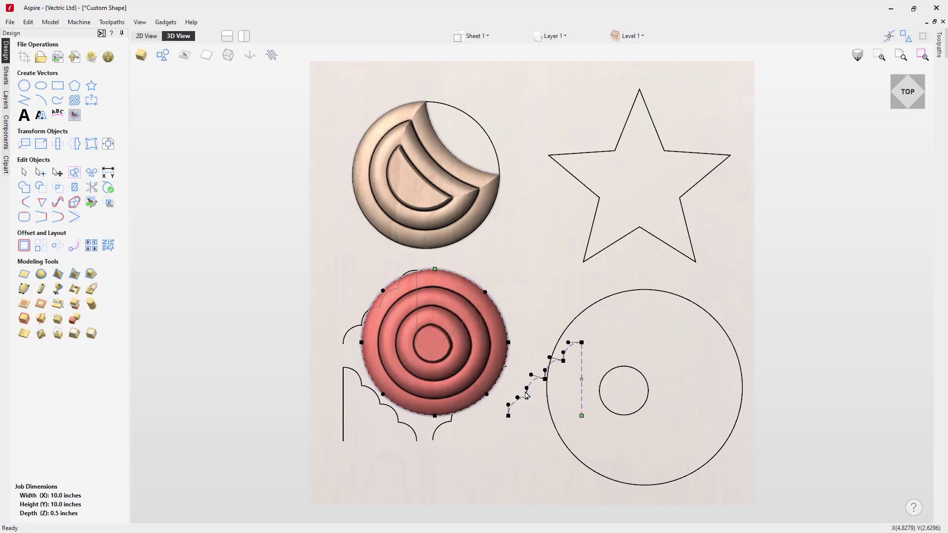
mouse_move(525, 386)
left_mouse_down()
mouse_move(519, 381)
mouse_move(534, 371)
left_mouse_up()
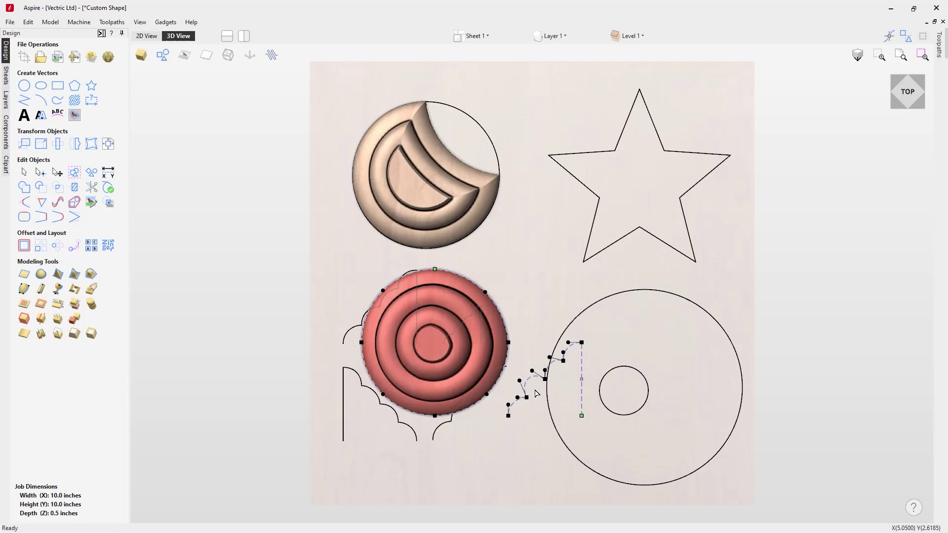
left_click(551, 273)
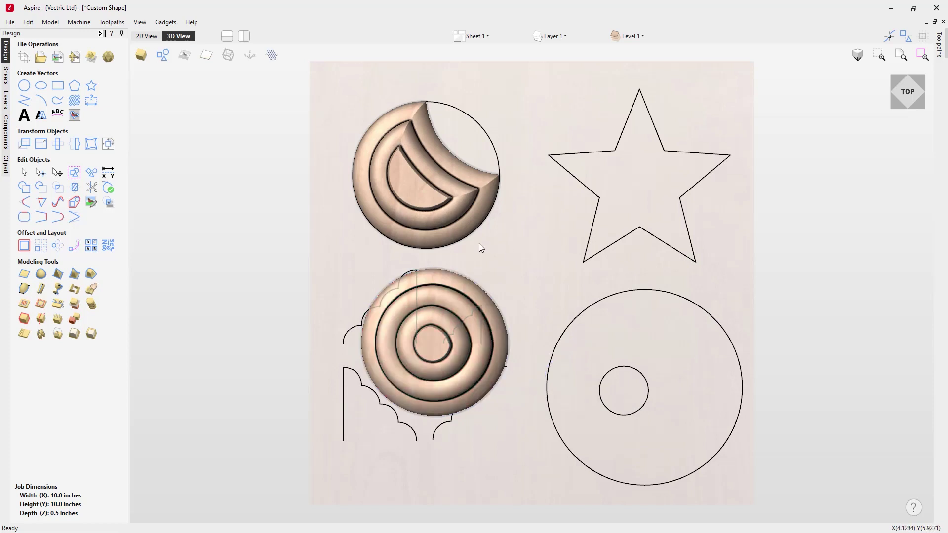
Open the copied component's custom shape settings for review and close them without editing
left_click(452, 298)
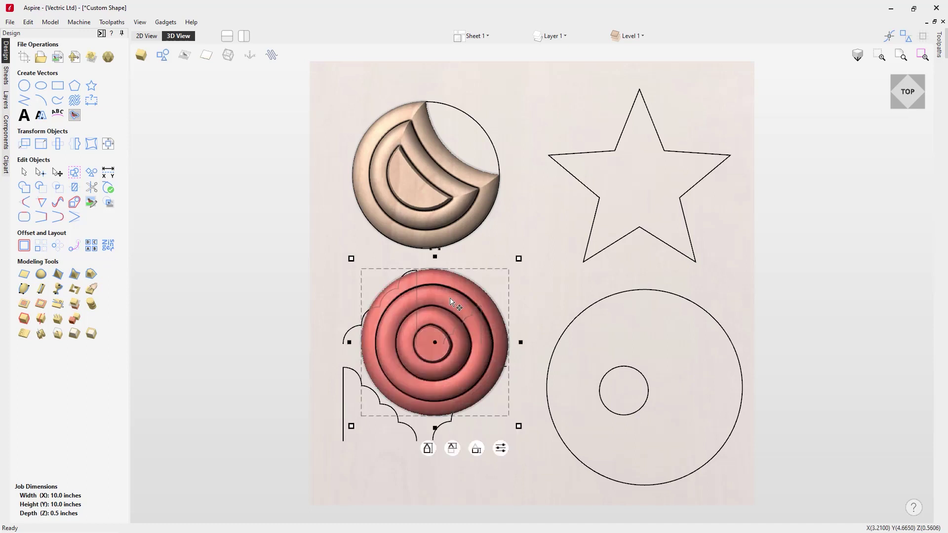
double_click(447, 290)
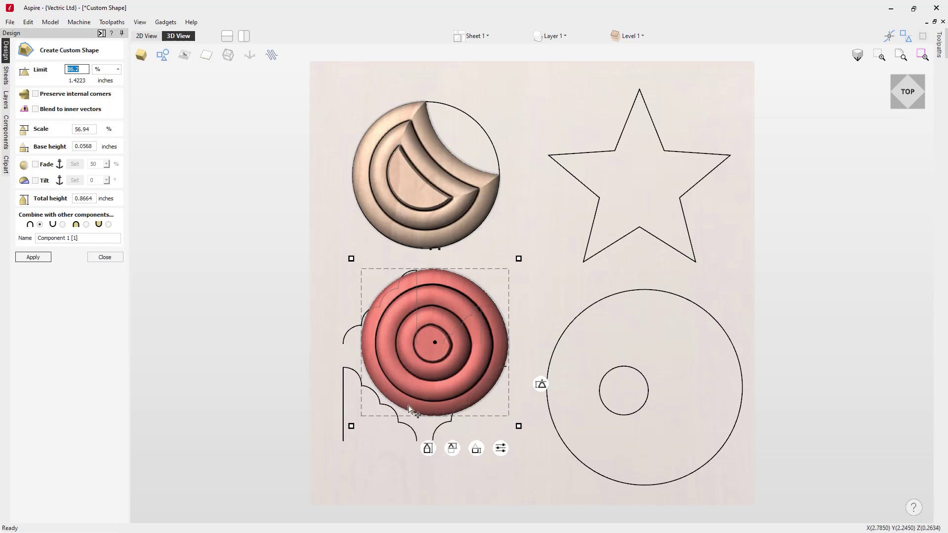
left_click(105, 258)
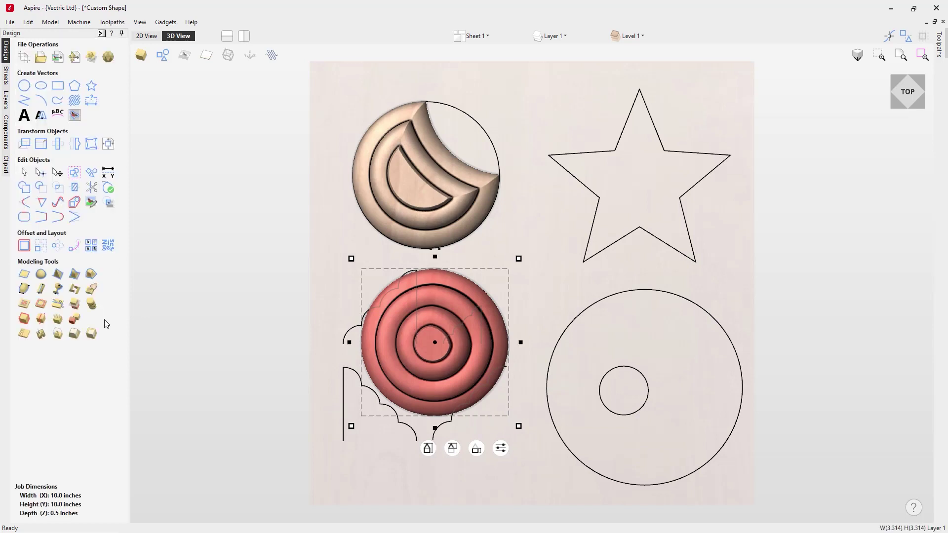
Stretch the copied round component horizontally into an oval about 4.91 inches wide and deselect it
left_click_drag(522, 342, 579, 343)
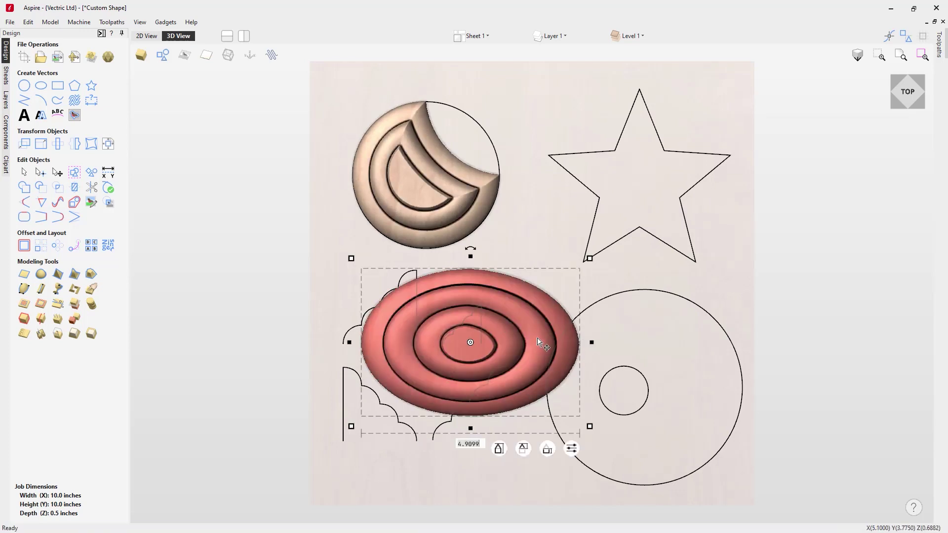
left_click(622, 317)
left_click(571, 311)
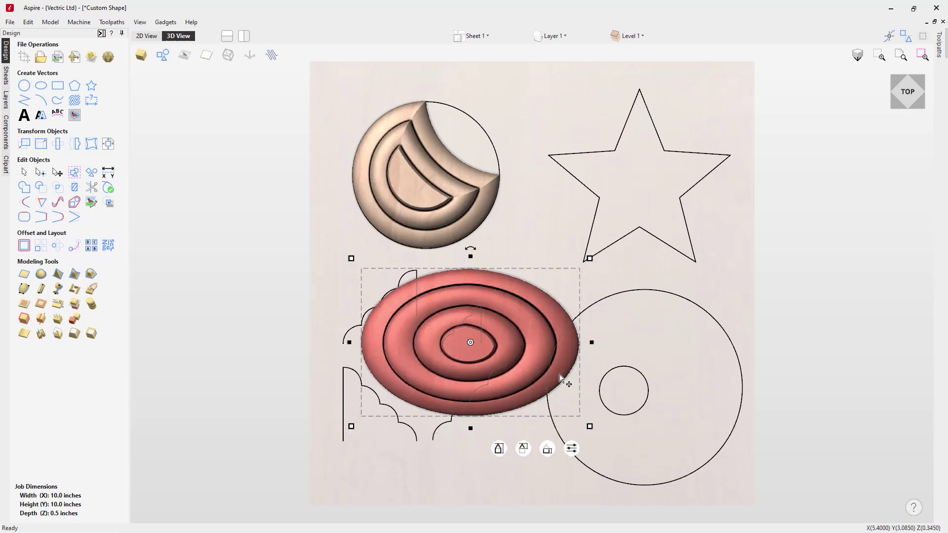
left_click(654, 395)
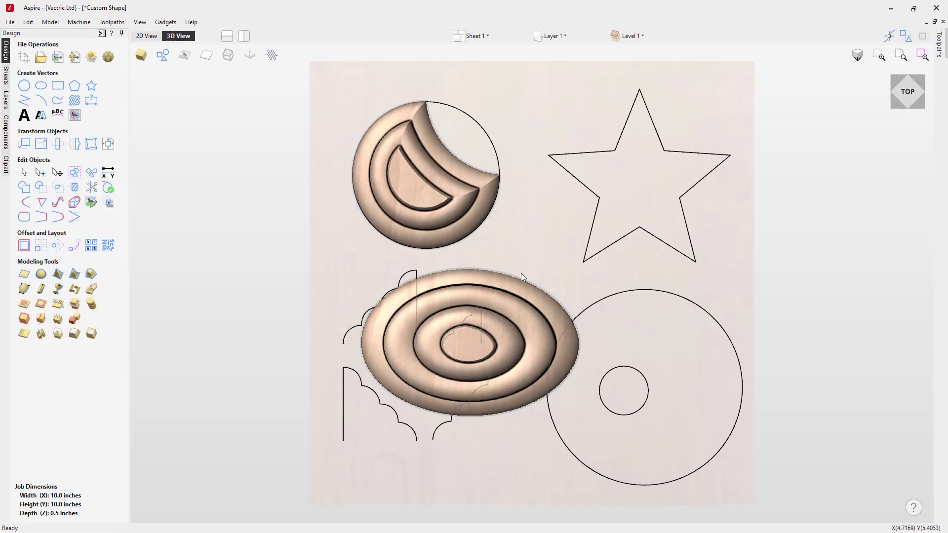
Review the stretched oval's component properties and delete the oval from the model
left_click(529, 307)
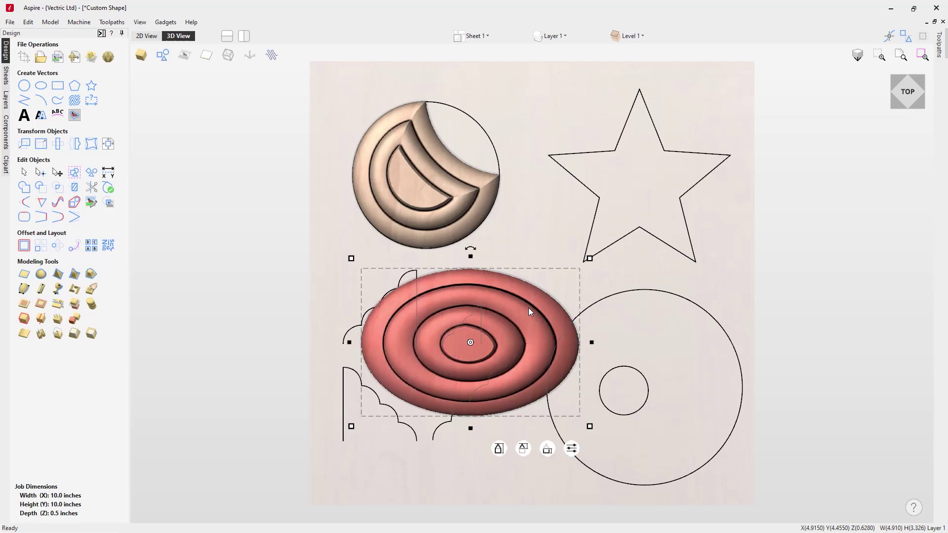
double_click(511, 365)
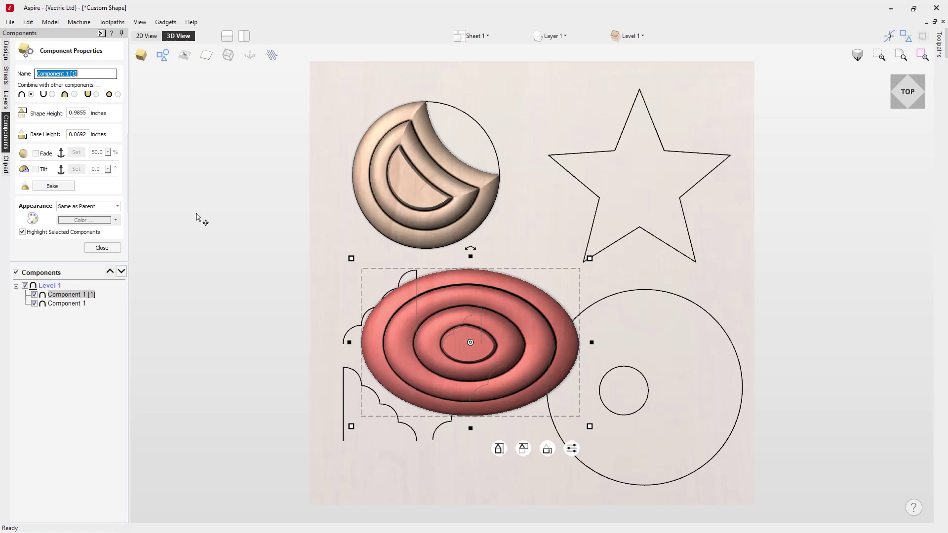
mouse_move(505, 451)
left_click(102, 248)
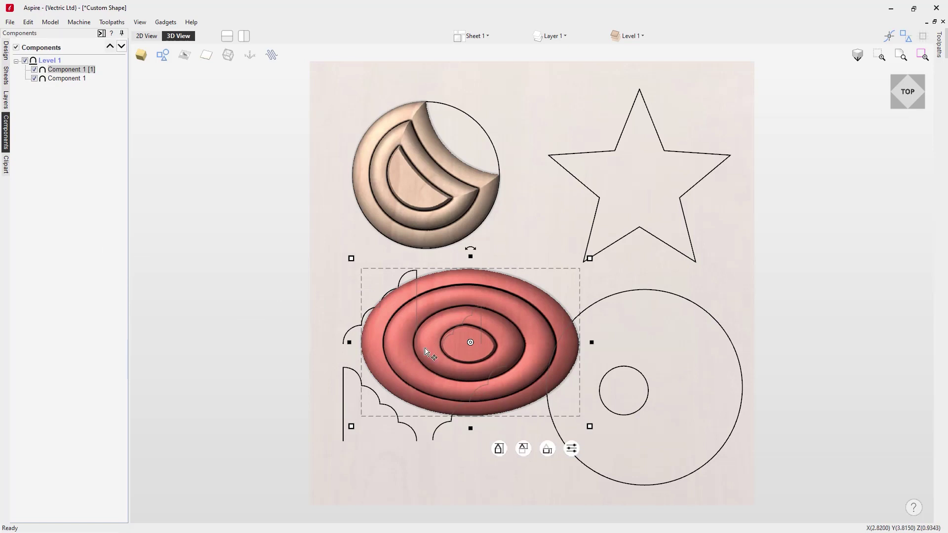
key("Delete")
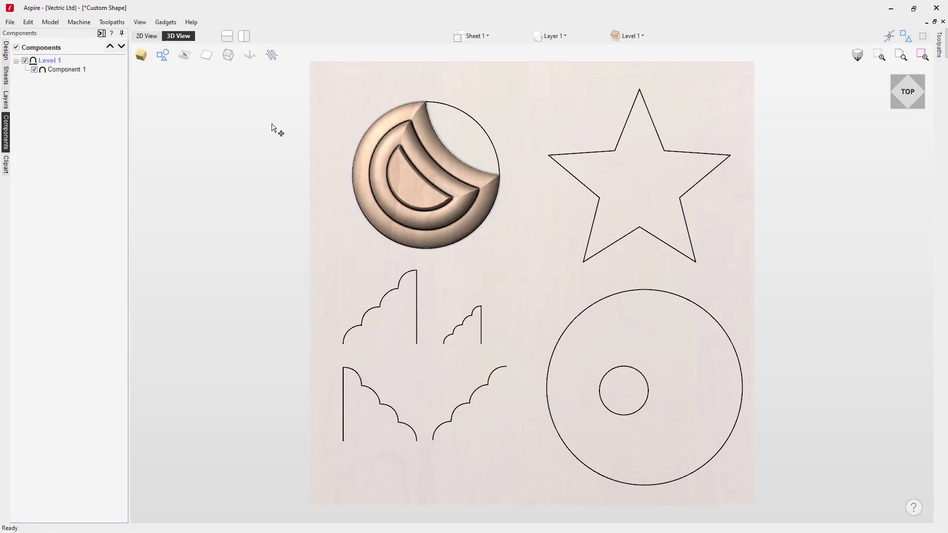
Create a custom shape from the star outline and the small scalloped profile, with Preserve internal corners enabled
left_click(5, 50)
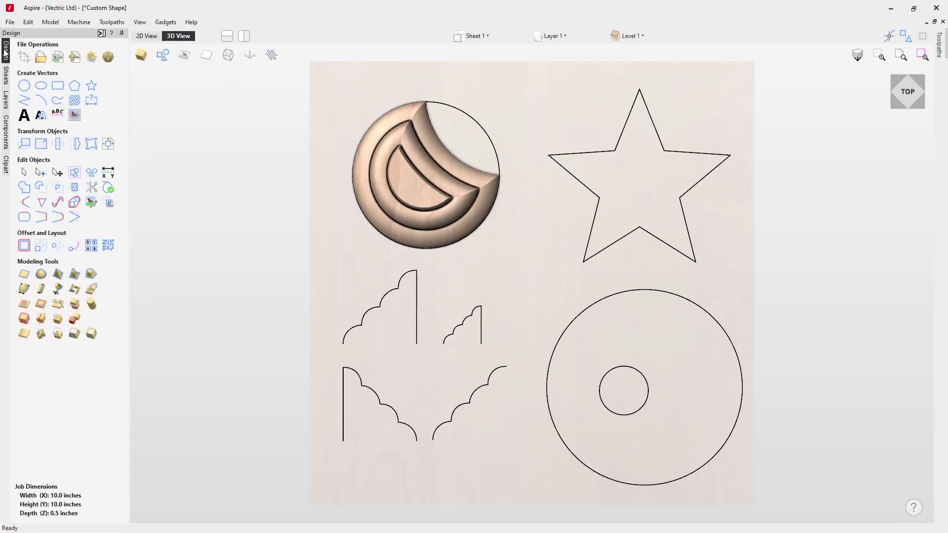
left_click(91, 275)
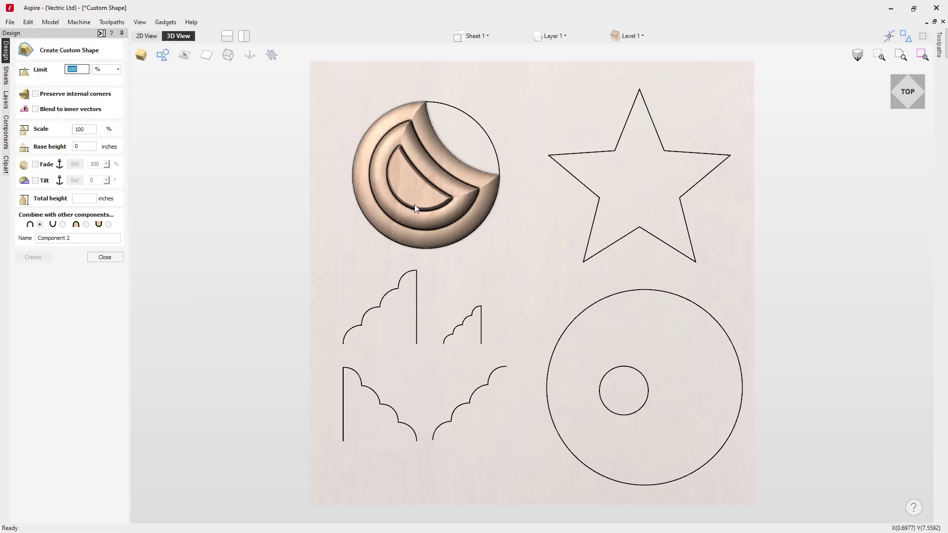
left_click(615, 150)
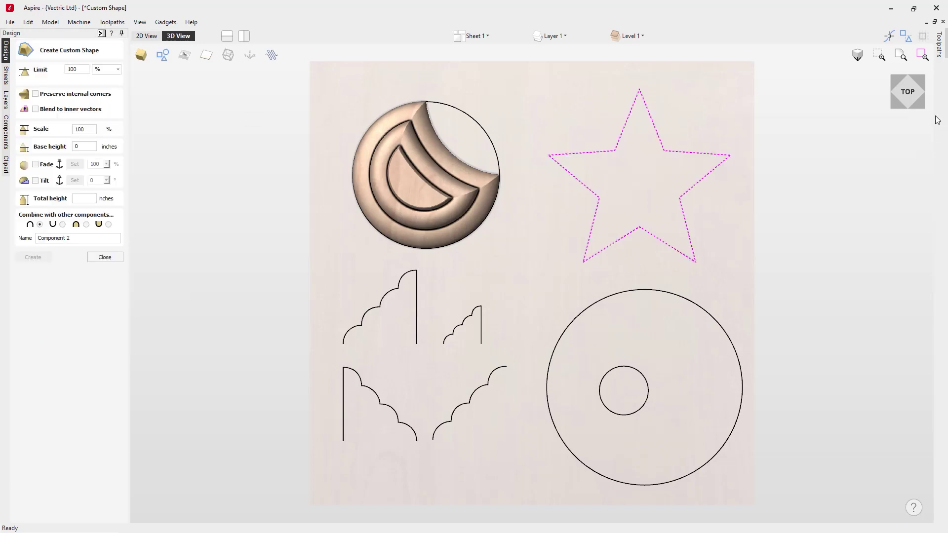
left_click(895, 105)
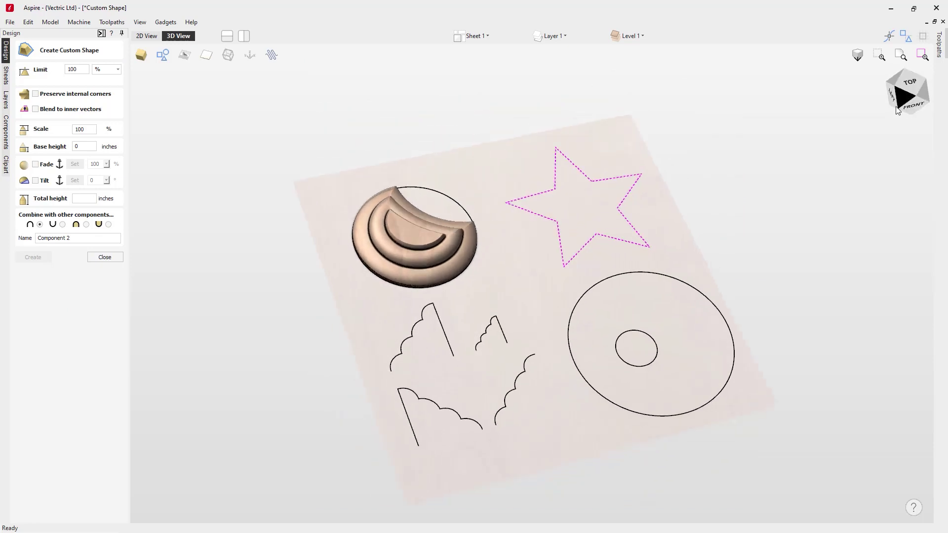
left_click(487, 334, "shift")
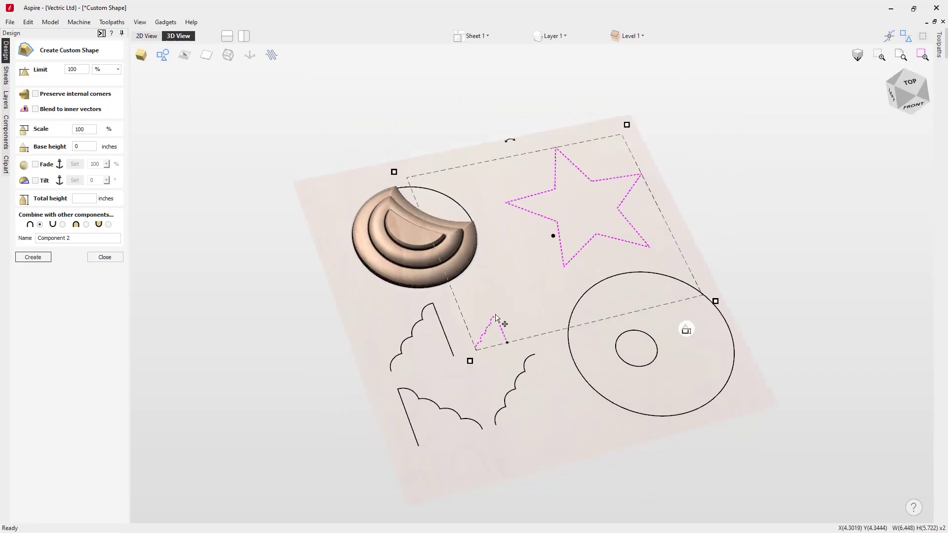
left_click(33, 257)
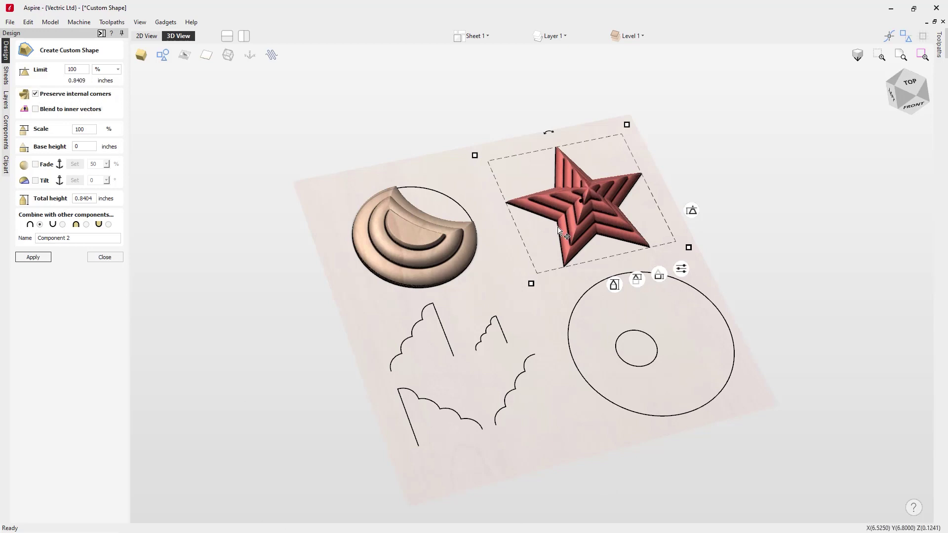
left_click_drag(707, 264, 559, 331)
left_click(549, 358)
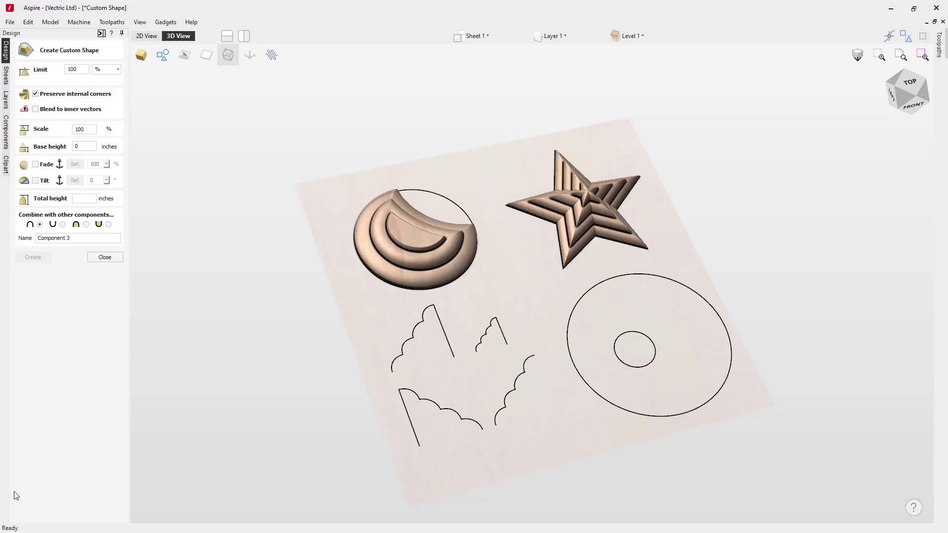
Create a custom shape from the large circle and its inner circle using the small scalloped profile
left_click(569, 335)
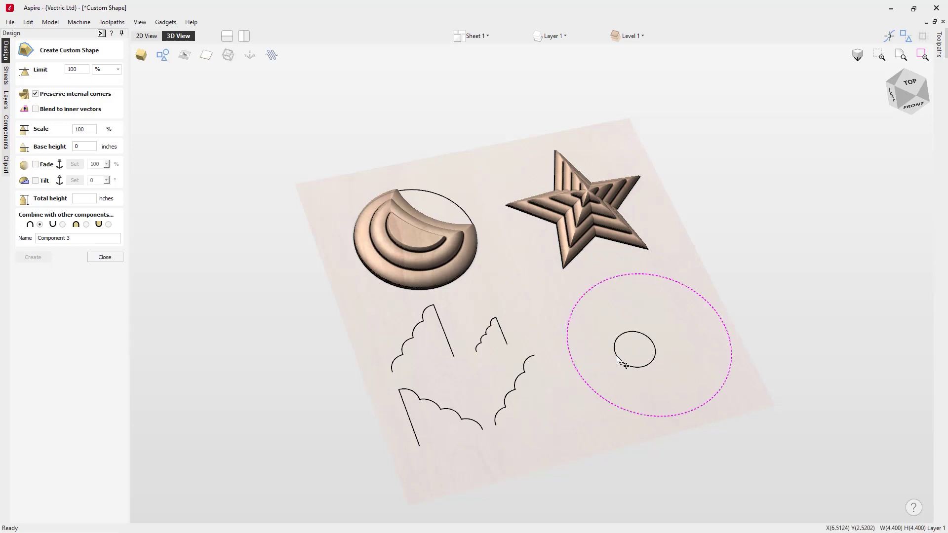
left_click(616, 350, "shift")
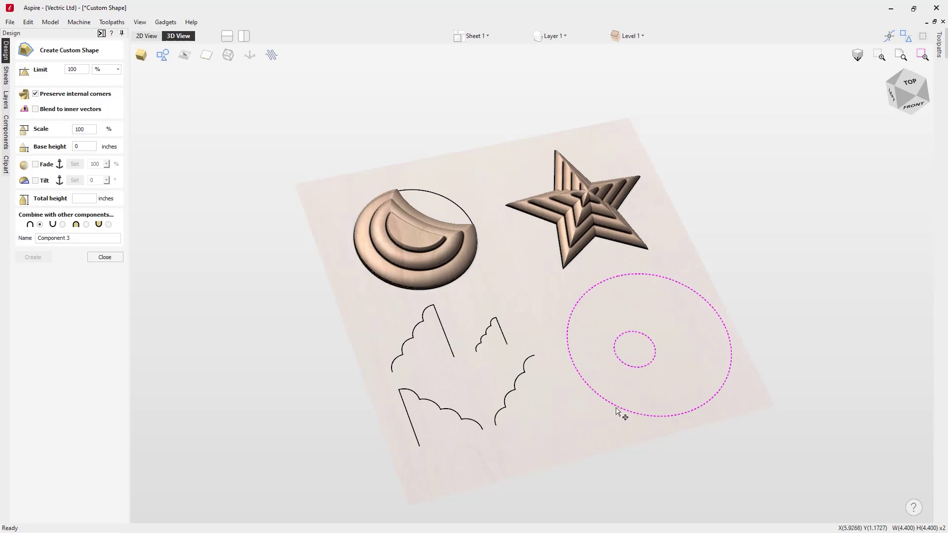
left_click(504, 335, "shift")
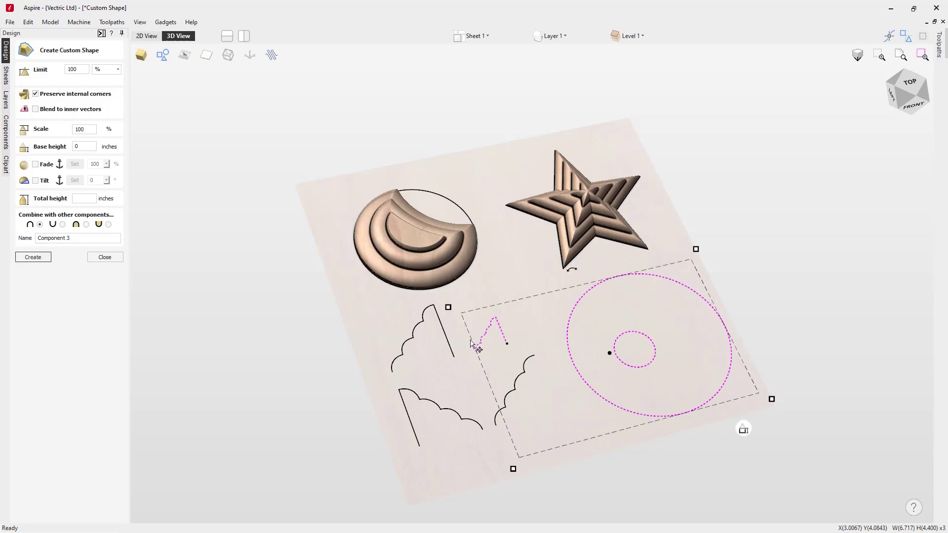
left_click(31, 259)
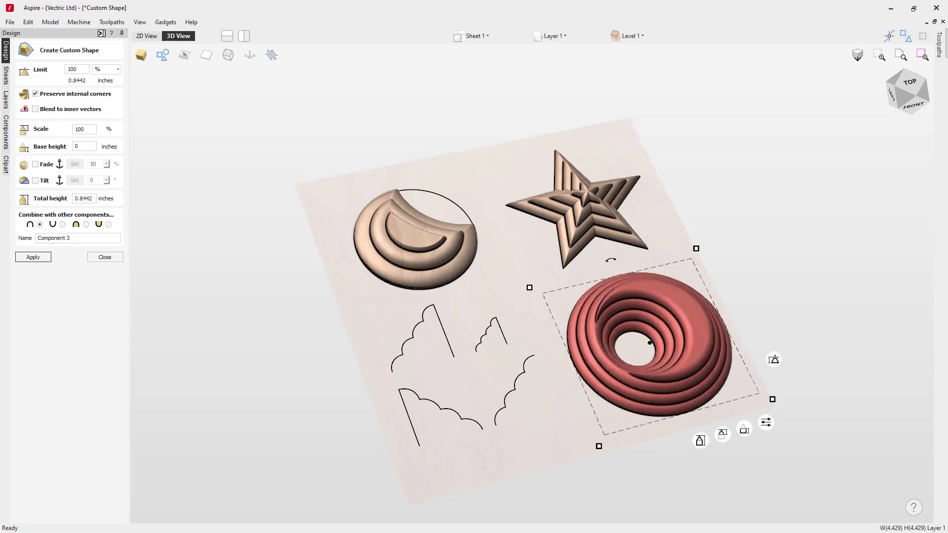
Inspect the ring-shaped component and enable Blend to inner vectors on it
left_click_drag(795, 413, 624, 405)
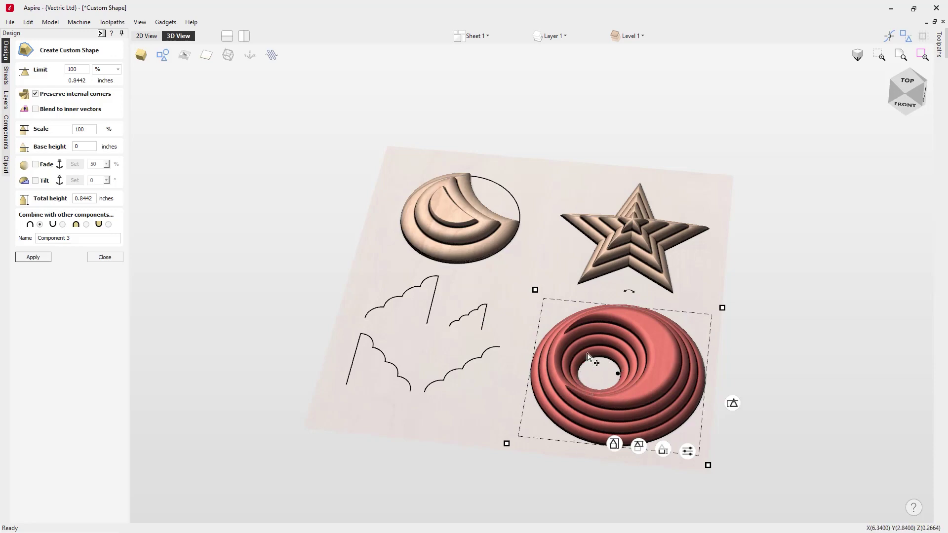
left_click_drag(681, 425, 792, 414)
left_click_drag(523, 419, 494, 334)
left_click_drag(345, 316, 407, 284)
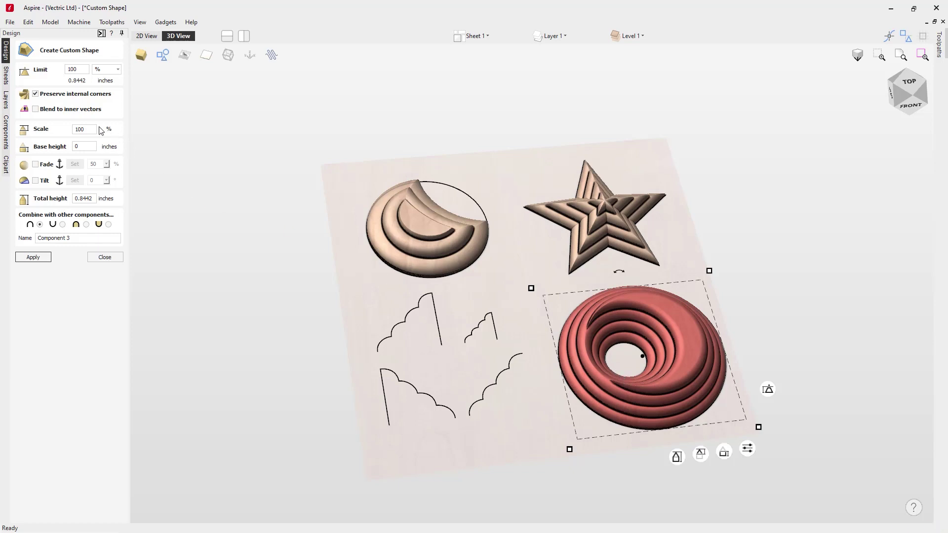
left_click(37, 110)
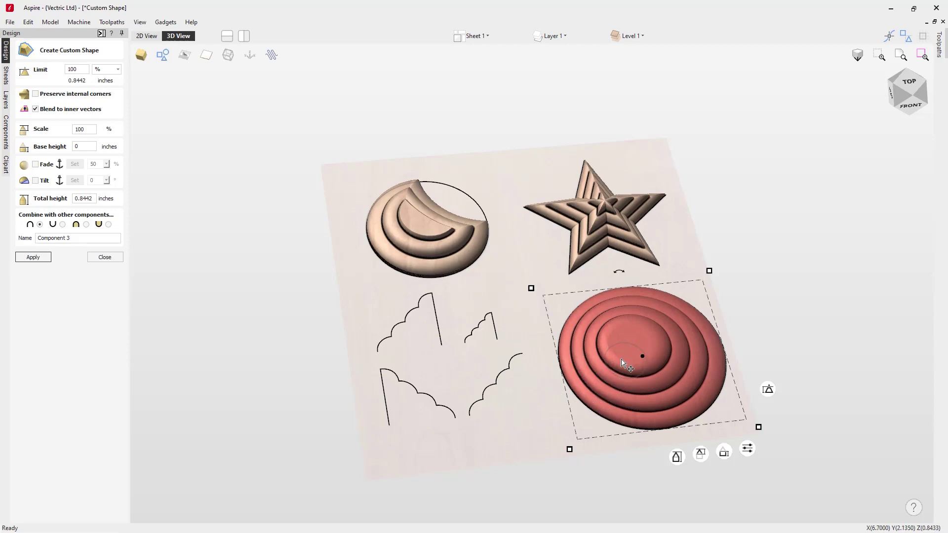
Apply a 50 % fade to the blended circular component, anchored from its left edge to its right edge, and inspect it from the front
left_click(918, 82)
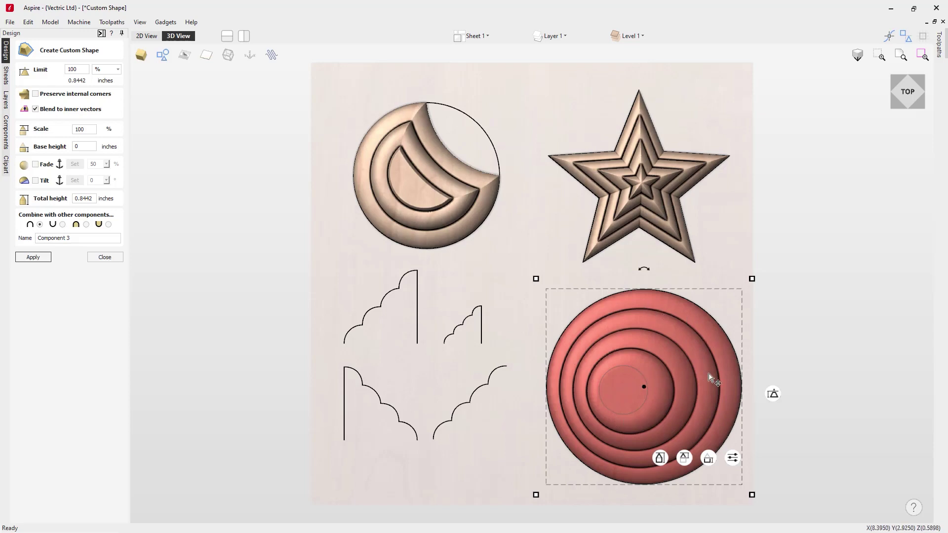
left_click(734, 459)
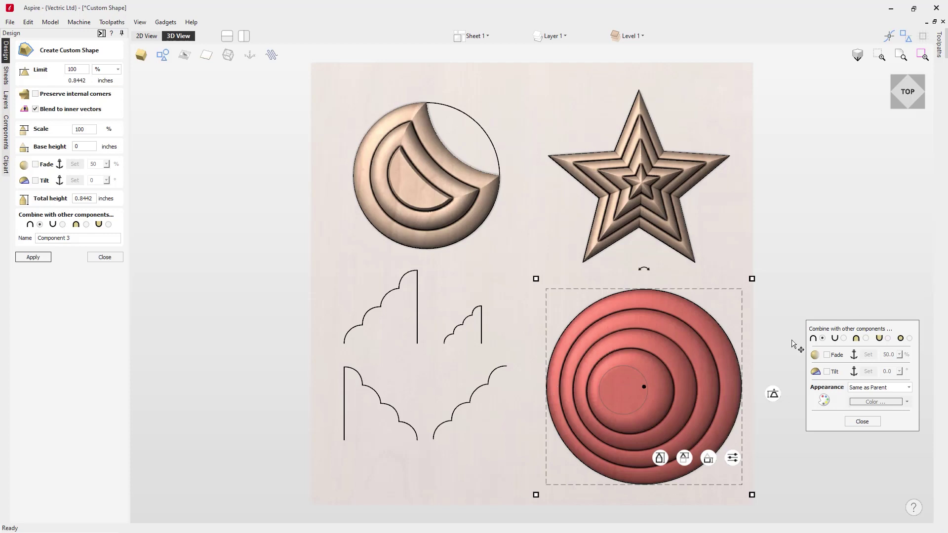
left_click(827, 355)
left_click(869, 355)
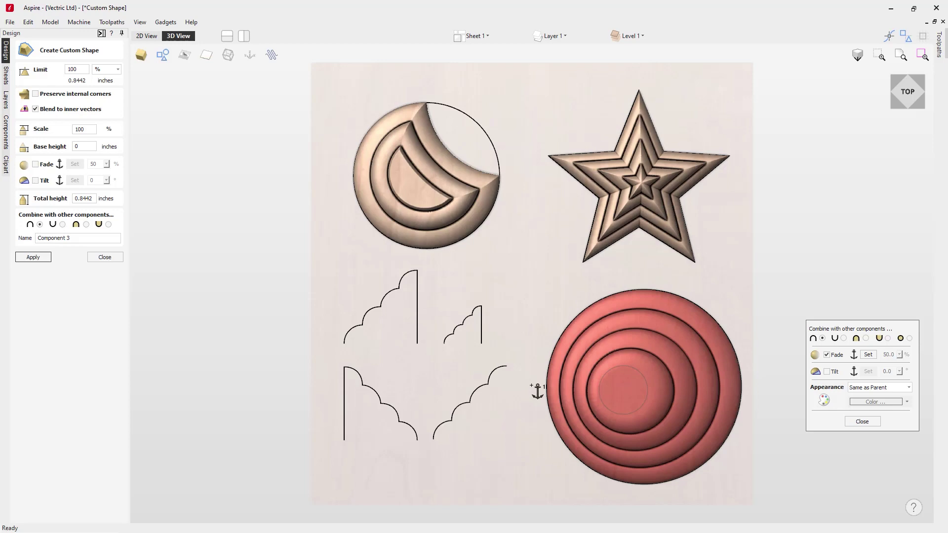
left_click(531, 386)
left_click(752, 387)
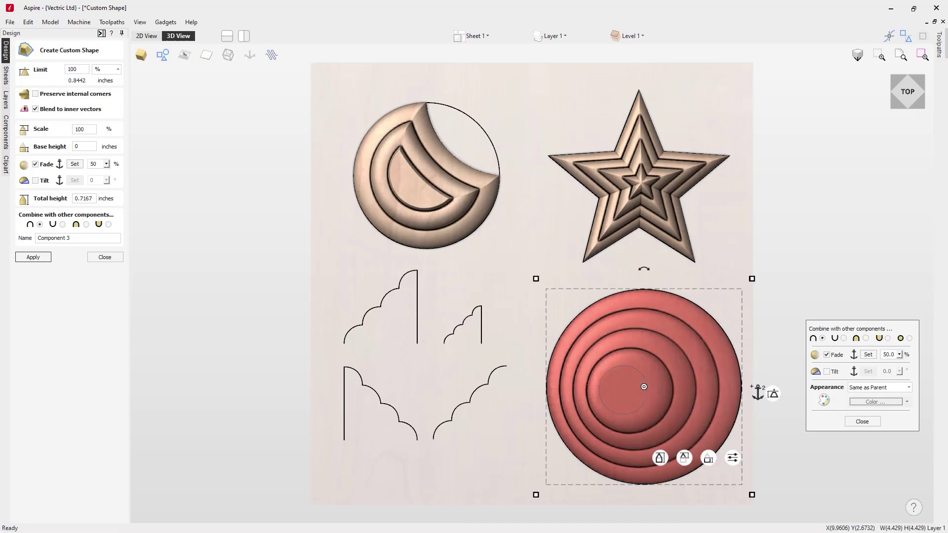
left_click_drag(896, 102, 906, 105)
left_click(907, 106)
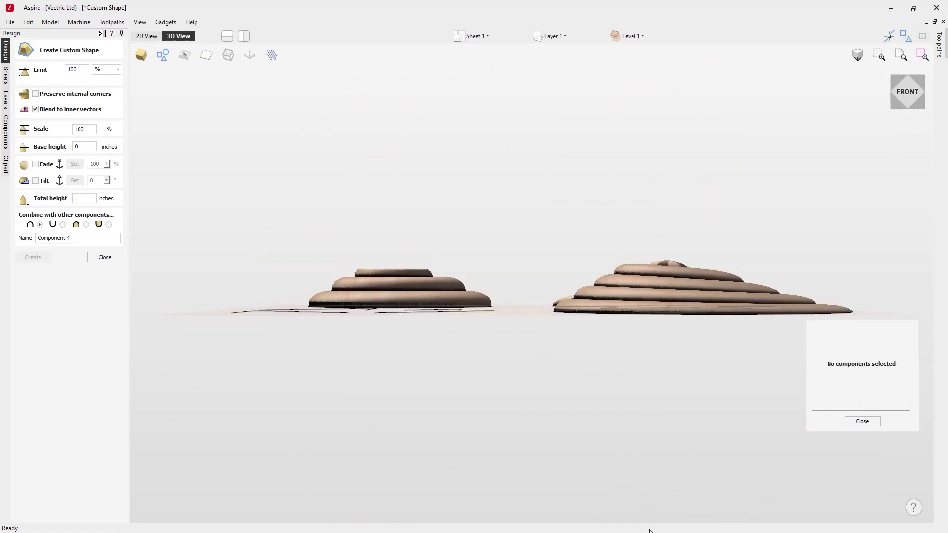
Select the faded circular component and increase its fade to 100 %
left_click(698, 291)
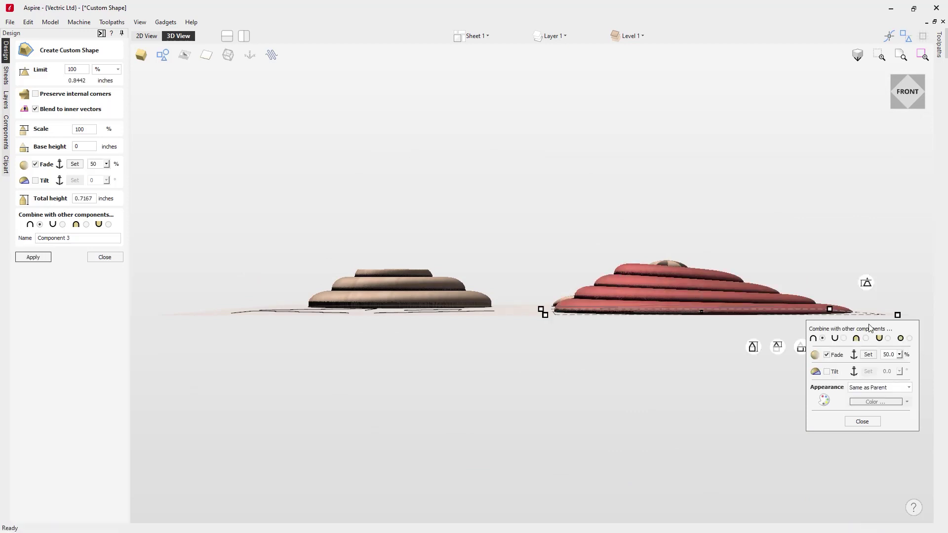
left_click_drag(869, 327, 775, 385)
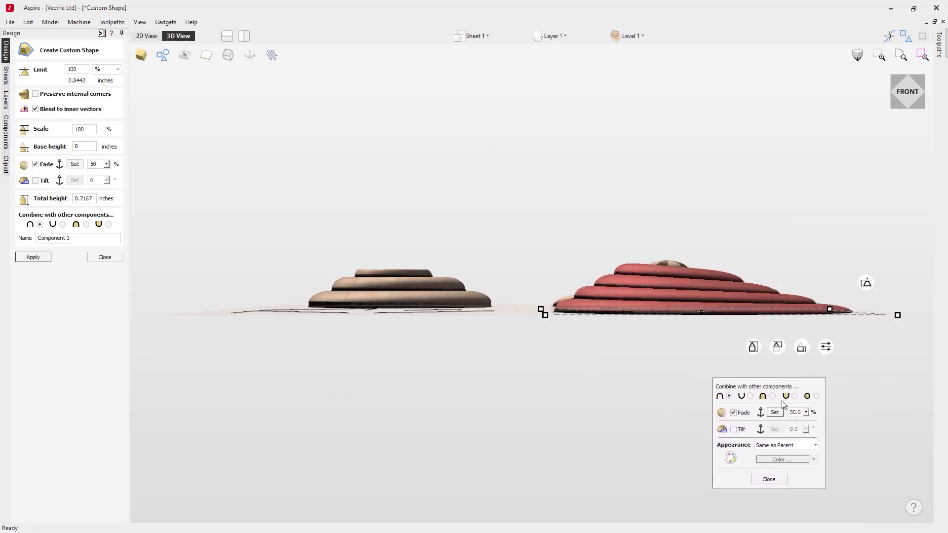
left_click(806, 412)
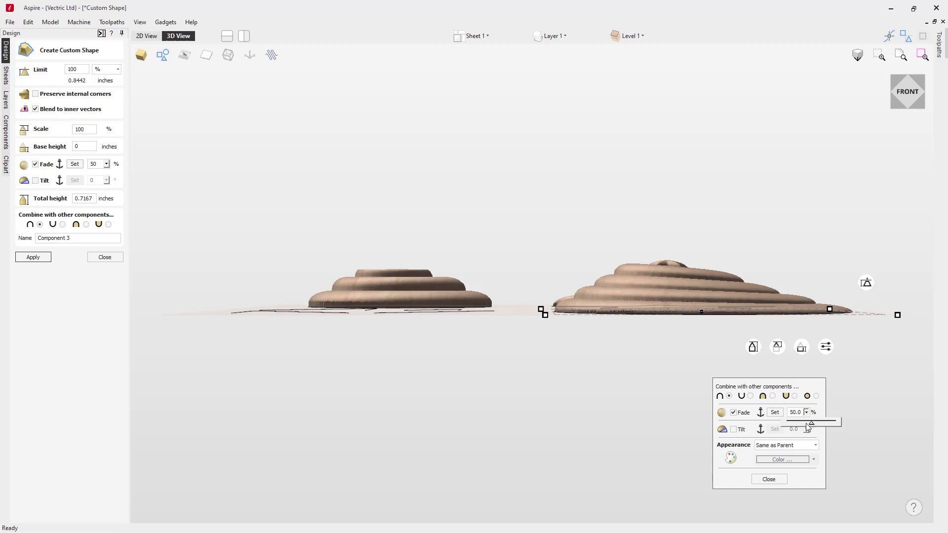
left_click_drag(813, 426, 839, 425)
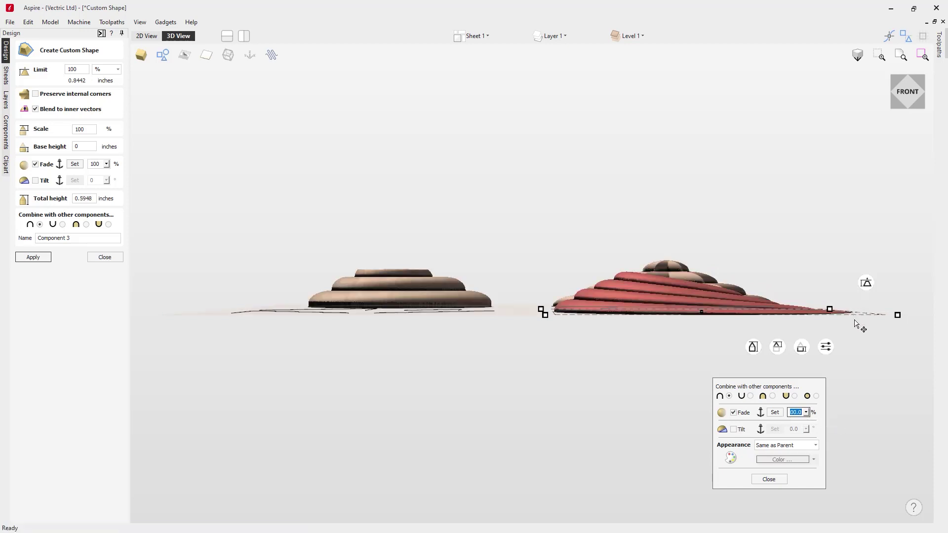
Reduce the circular component's fade to 0 % and disable the fade option
left_click(807, 413)
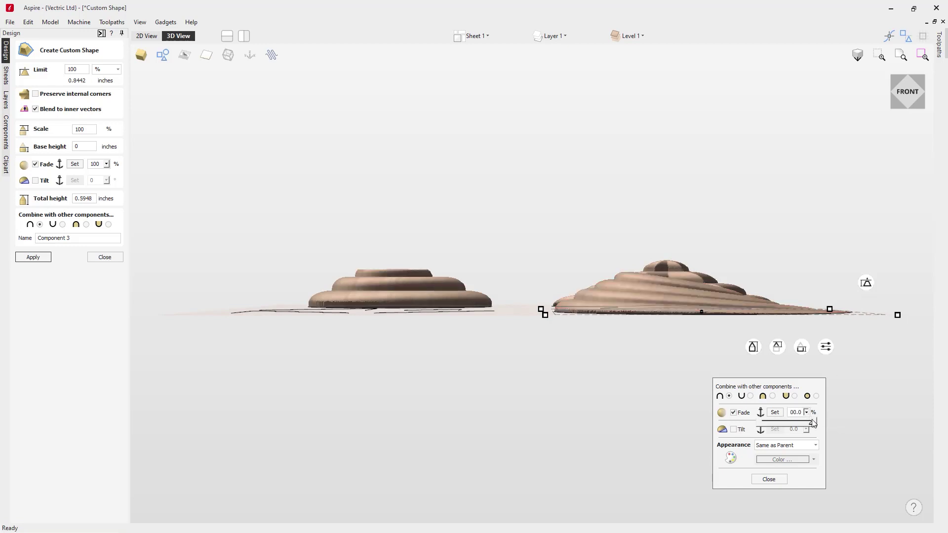
left_click_drag(814, 426, 759, 422)
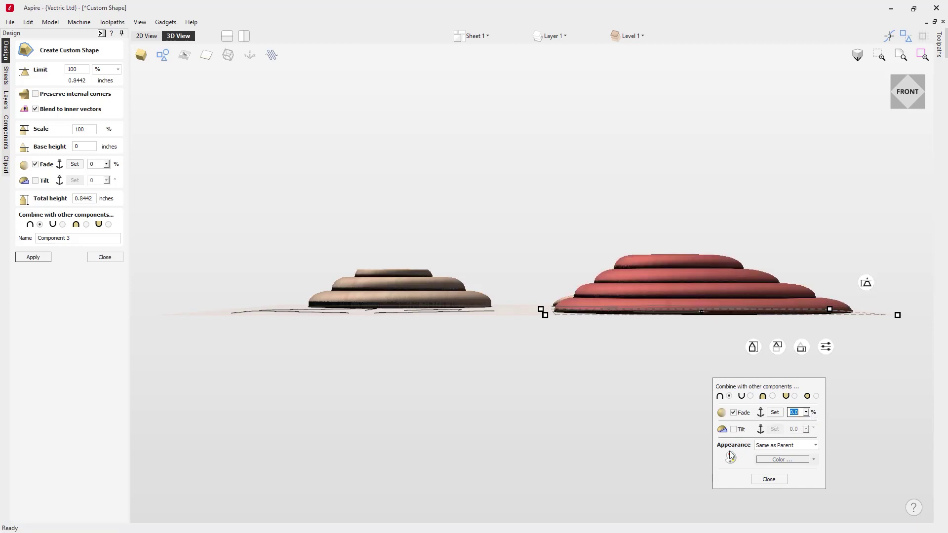
left_click(736, 414)
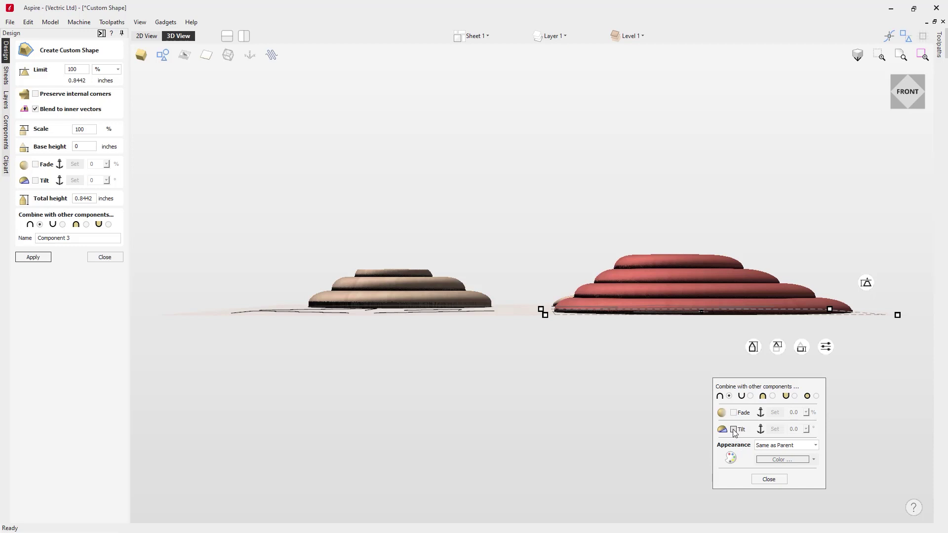
Enable tilt on the circular component and set its direction from the component's left edge to its right edge
left_click(734, 430)
left_click(908, 80)
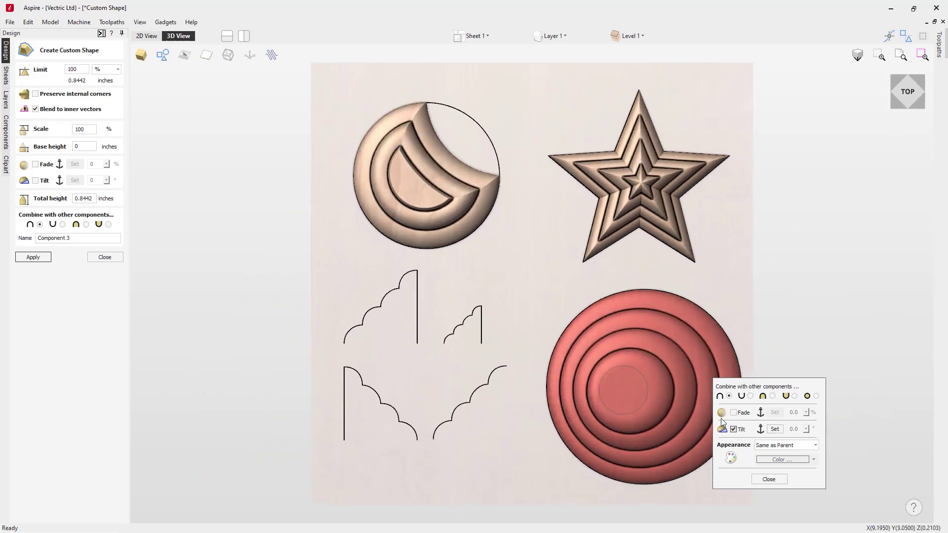
left_click(535, 387)
left_click_drag(750, 390, 851, 226)
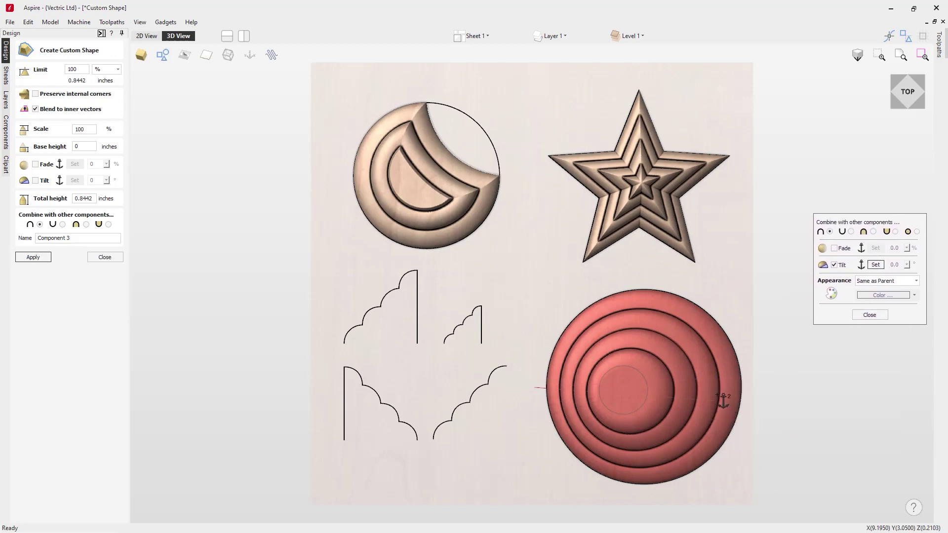
left_click(750, 388)
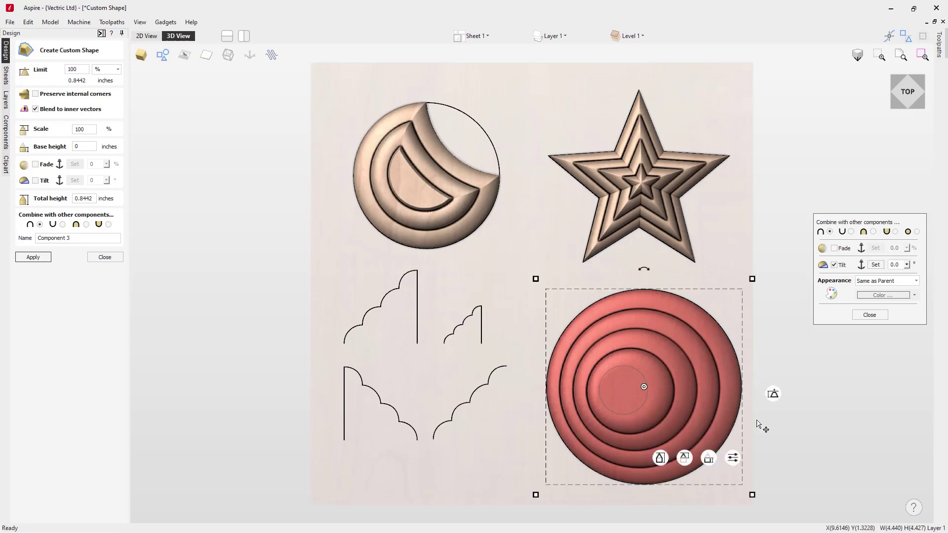
Tilt the circular component by 5.6° and raise the tilt angle further to about 7.8°
left_click(911, 103)
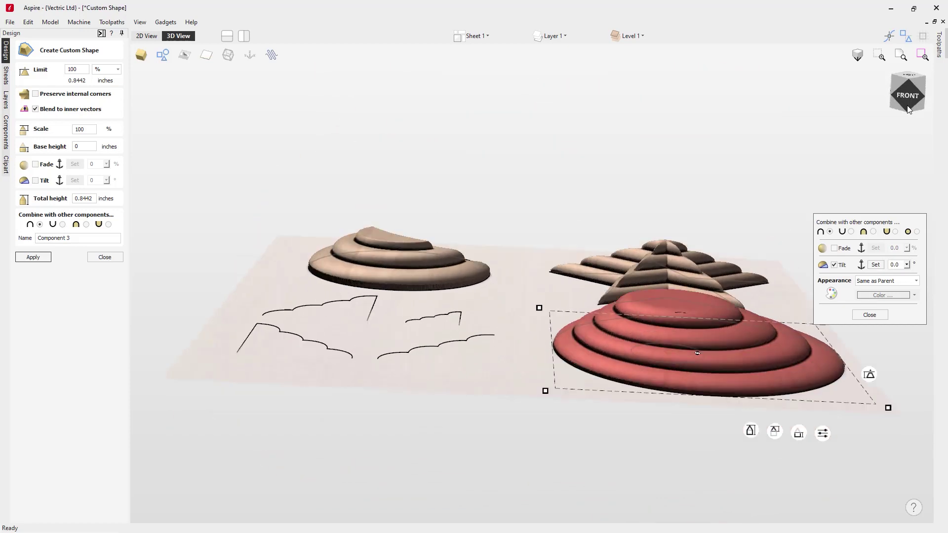
left_click(908, 267)
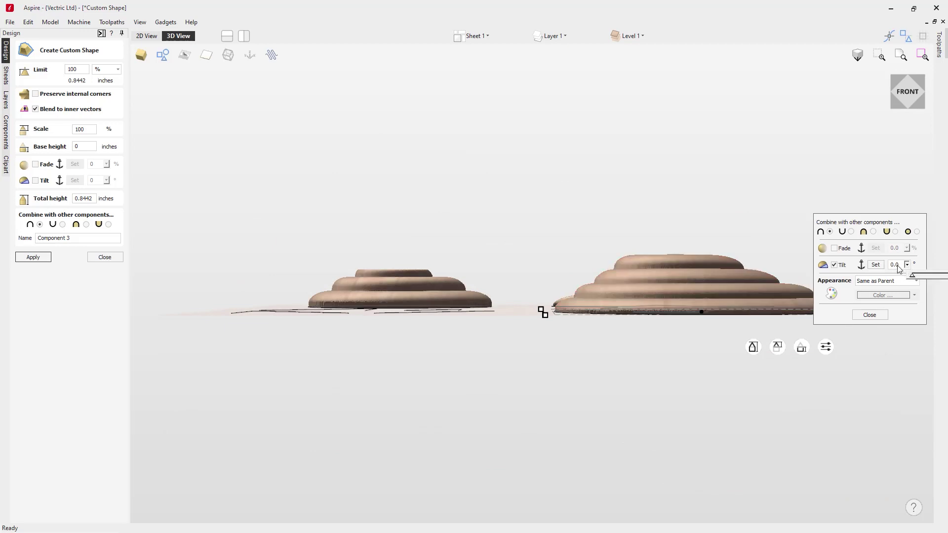
left_click_drag(912, 278, 928, 280)
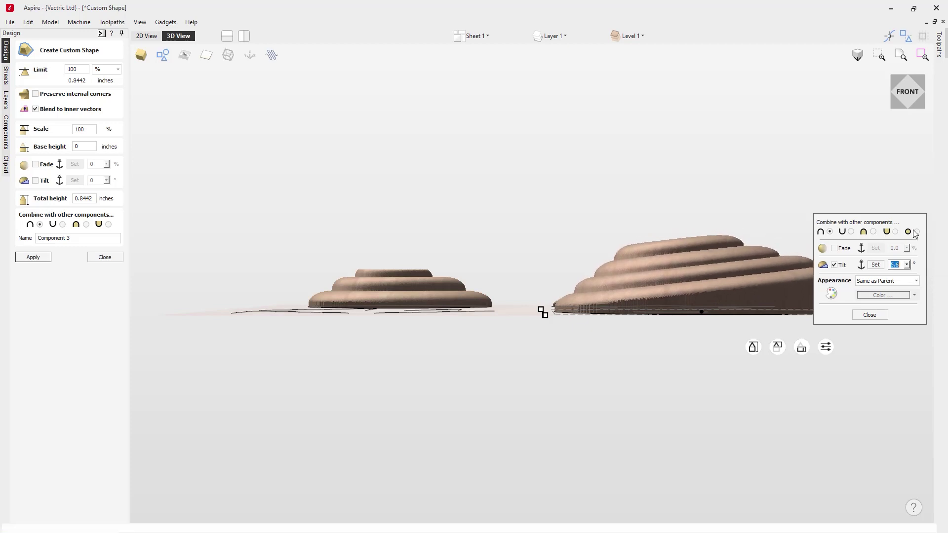
left_click_drag(901, 224, 628, 356)
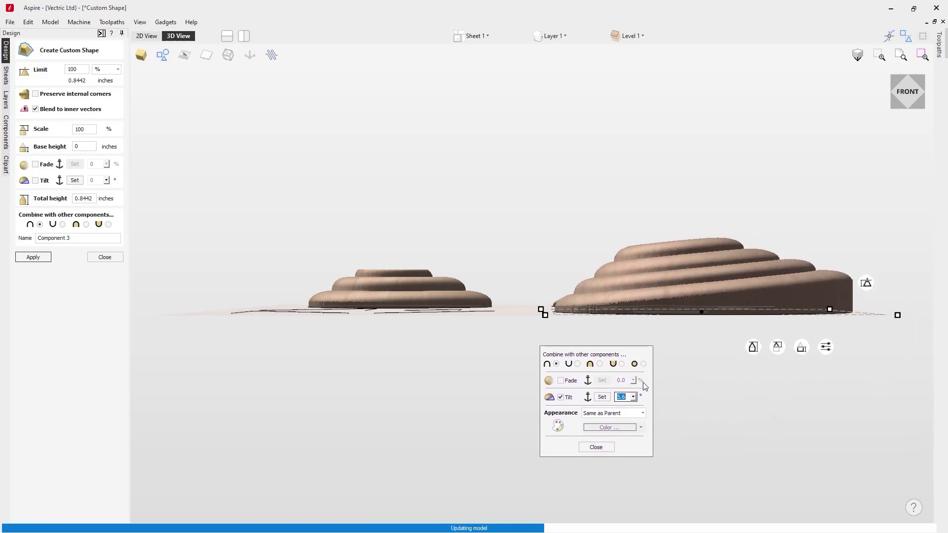
left_click(634, 397)
mouse_move(640, 410)
left_mouse_down()
mouse_move(670, 411)
mouse_move(645, 408)
left_mouse_up()
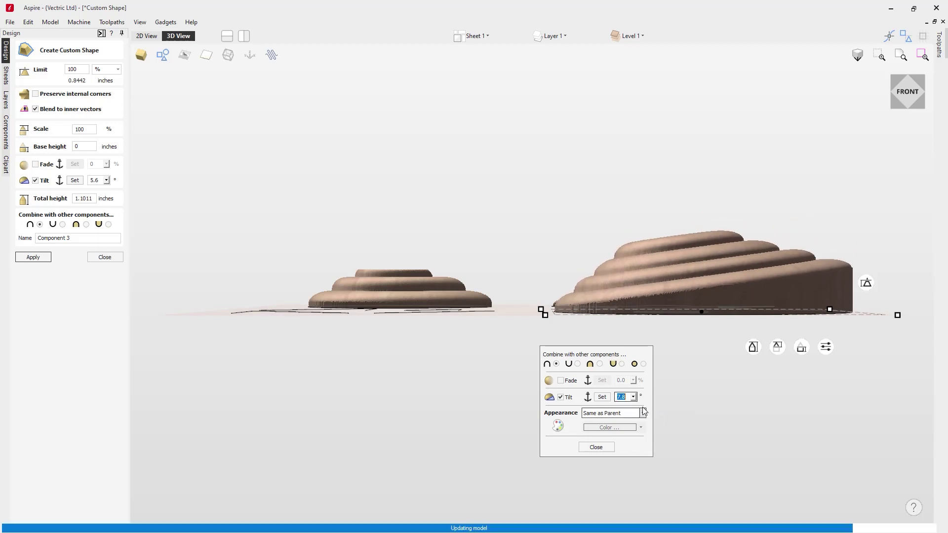